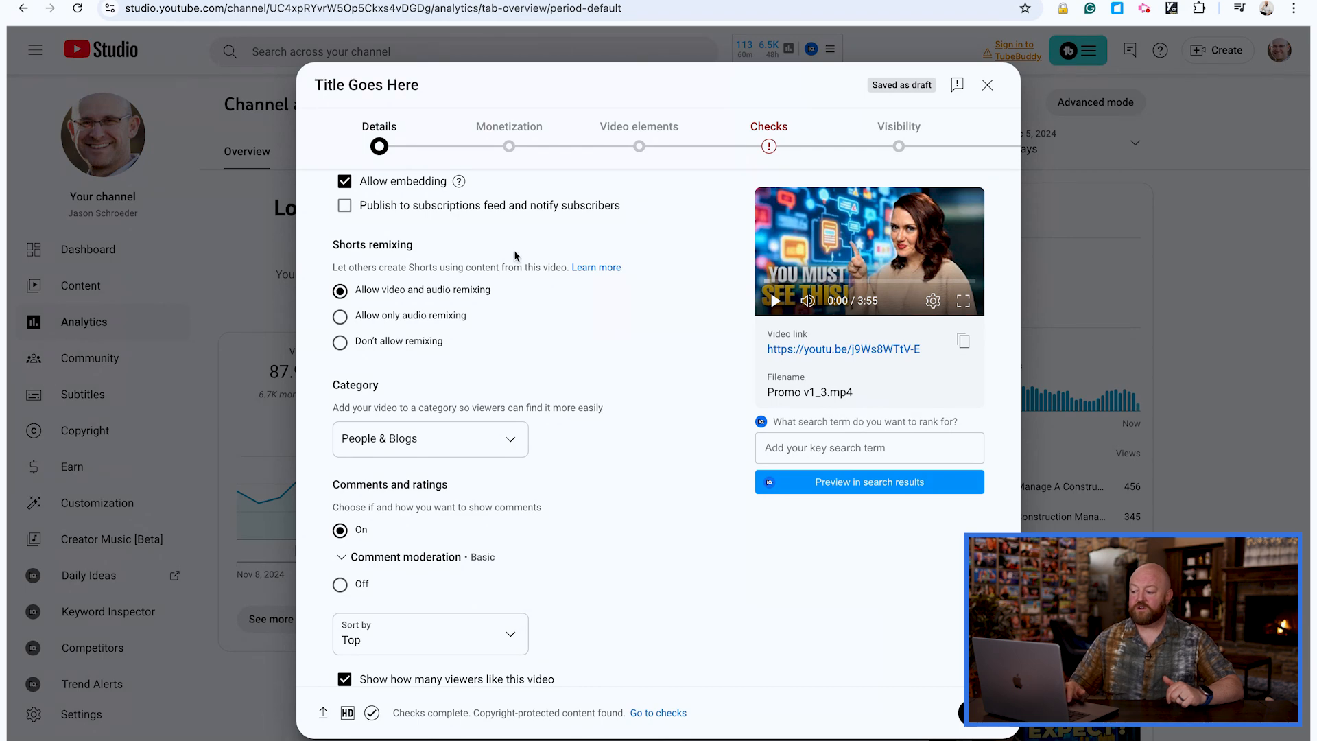
- Set the video's category to Howto & Style
{"action": "scroll", "coordinate": [401, 348], "scroll_direction": "down", "scroll_amount": 2}
{"action": "scroll", "coordinate": [401, 347], "scroll_direction": "up", "scroll_amount": 1}
{"action": "left_click", "coordinate": [403, 344]}
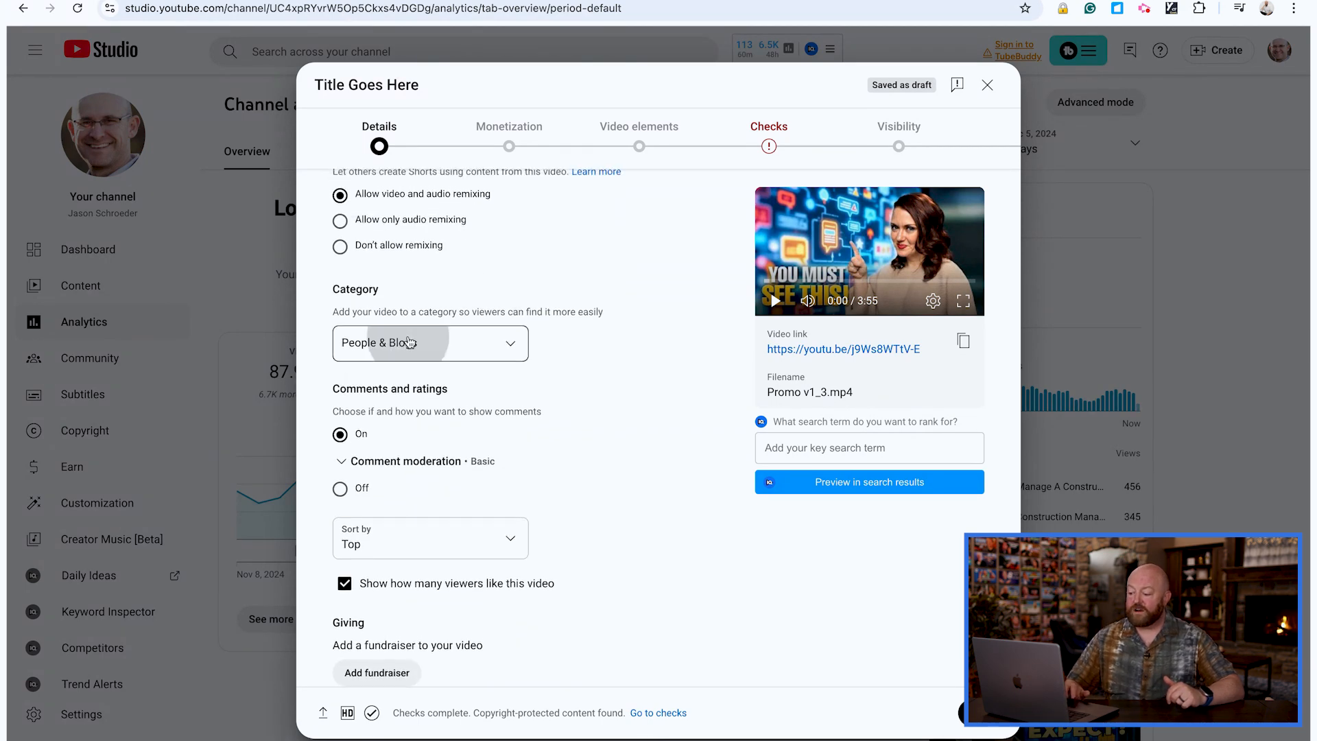
{"action": "left_click", "coordinate": [403, 489]}
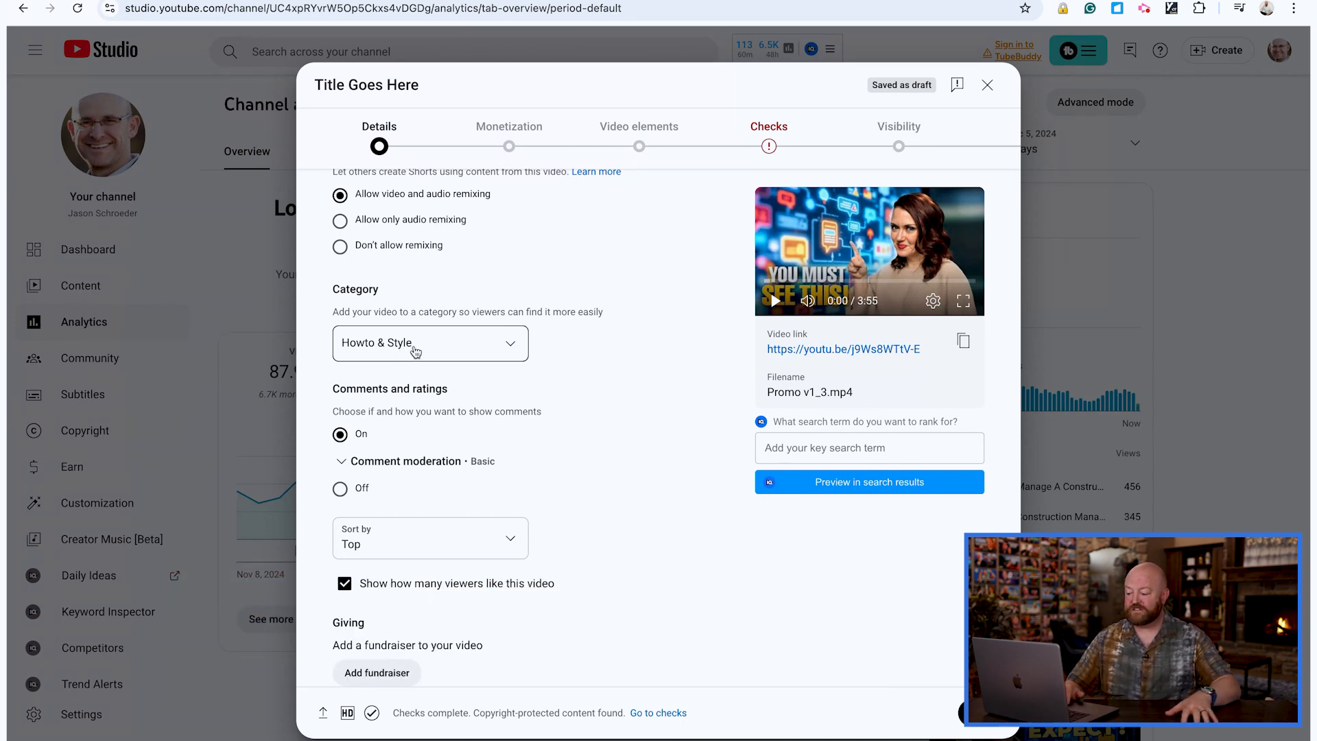
- Review the sort options for the video's comments and keep the order on Top
{"action": "scroll", "coordinate": [415, 351], "scroll_direction": "down", "scroll_amount": 1}
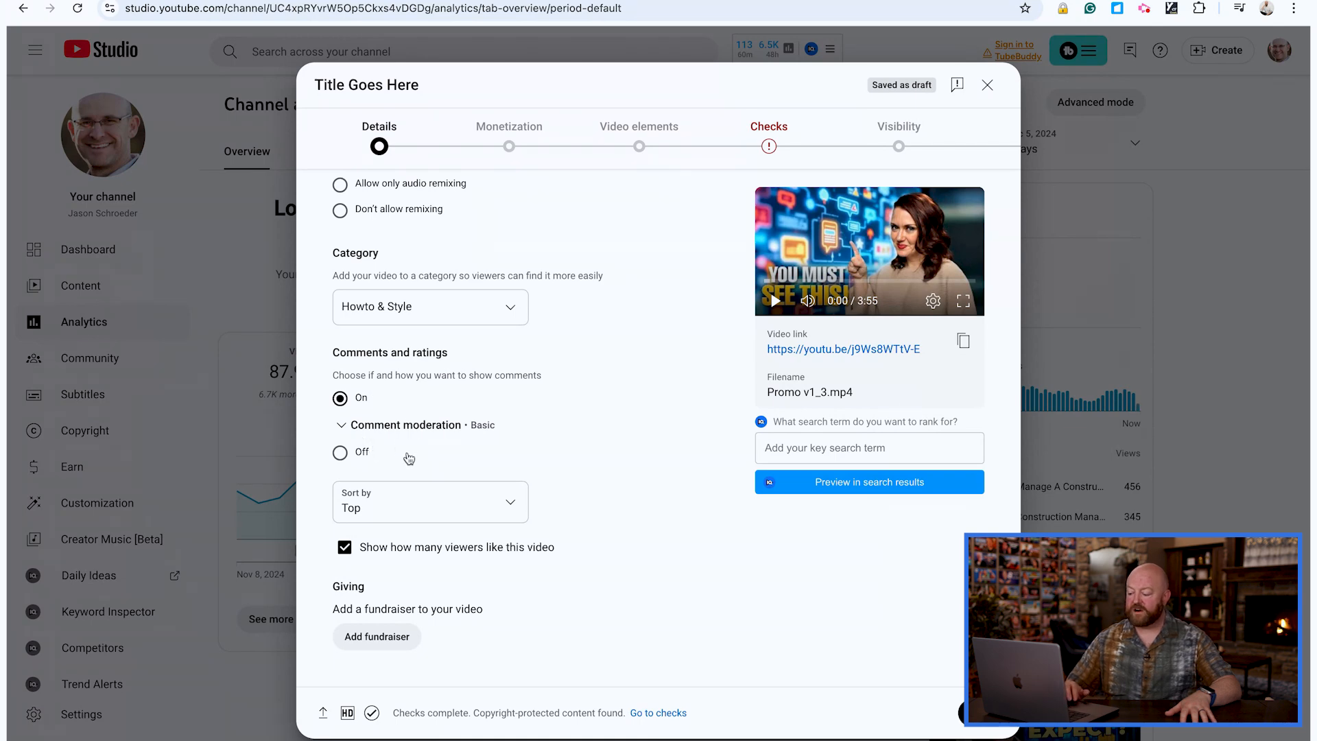
{"action": "left_click", "coordinate": [410, 504]}
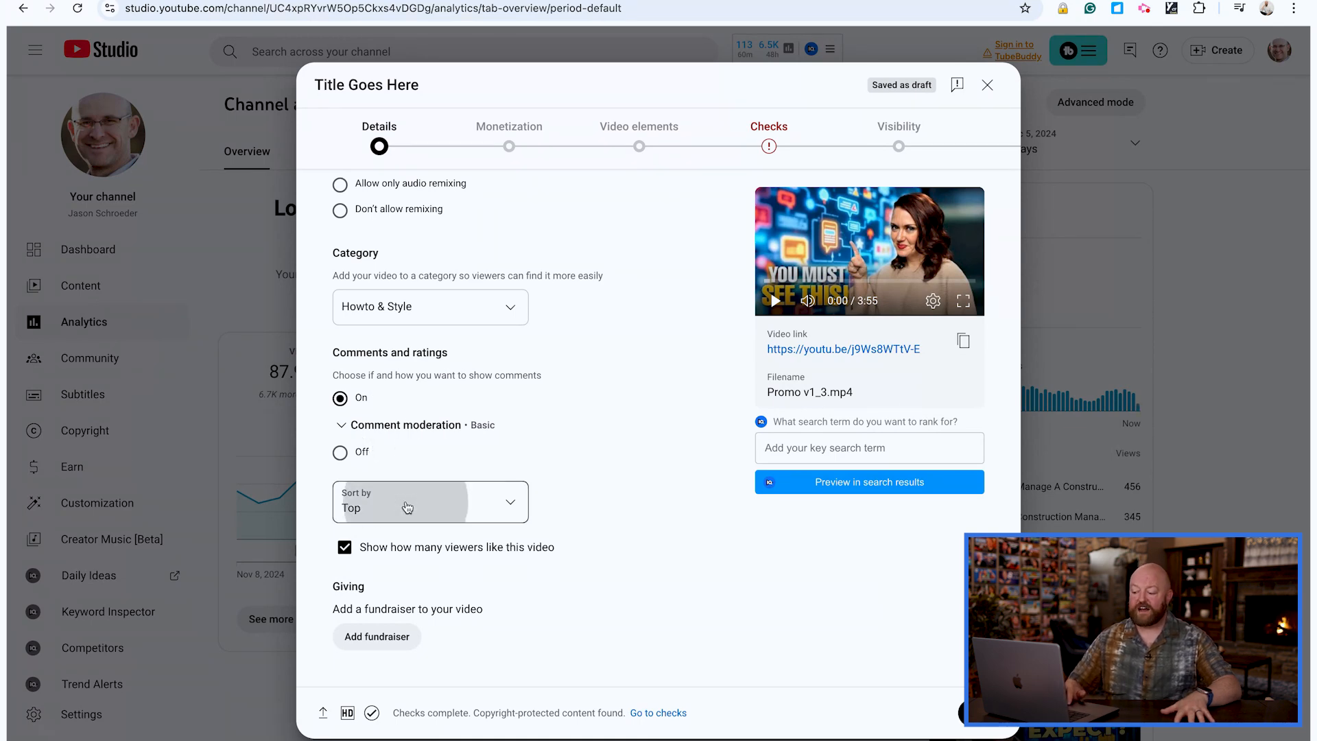
{"action": "left_click", "coordinate": [440, 462]}
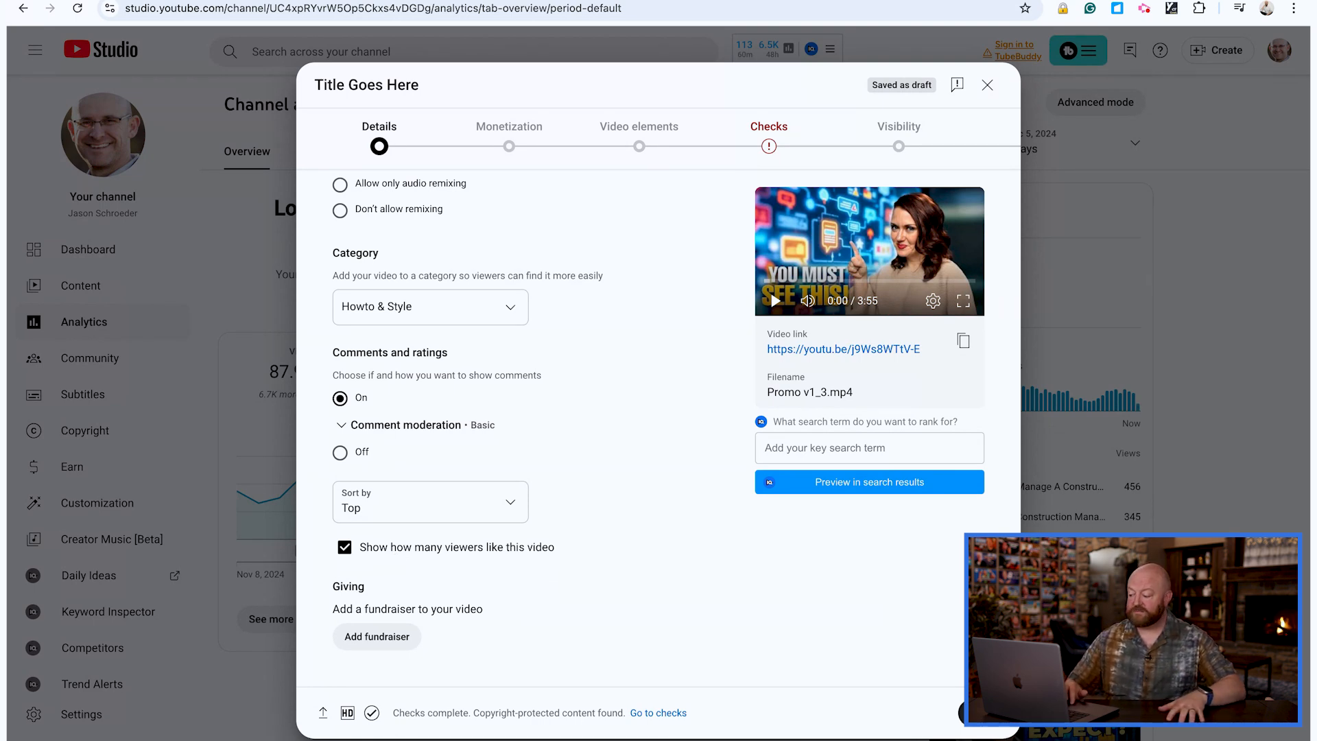
- Advance past monetization to the video elements and apply the "2 videos" template to a new end screen
{"action": "left_click", "coordinate": [980, 713]}
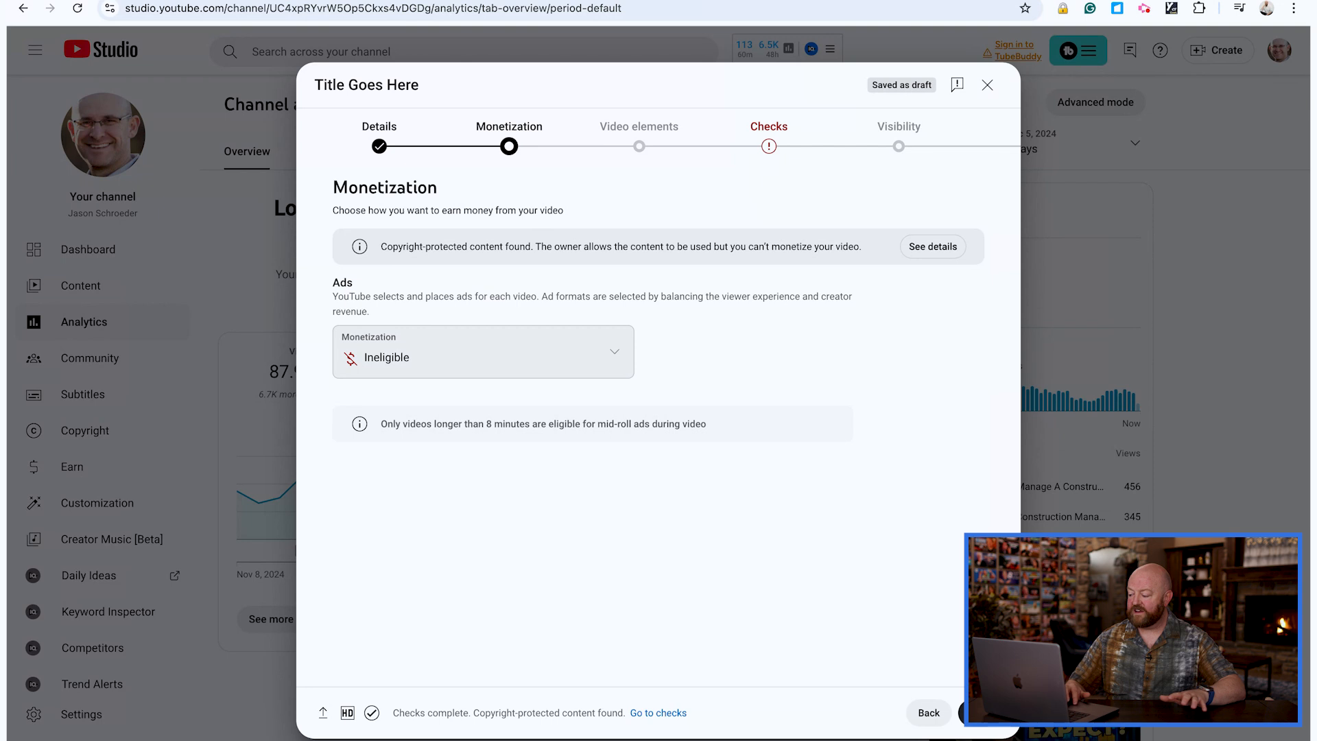
{"action": "left_click", "coordinate": [960, 713]}
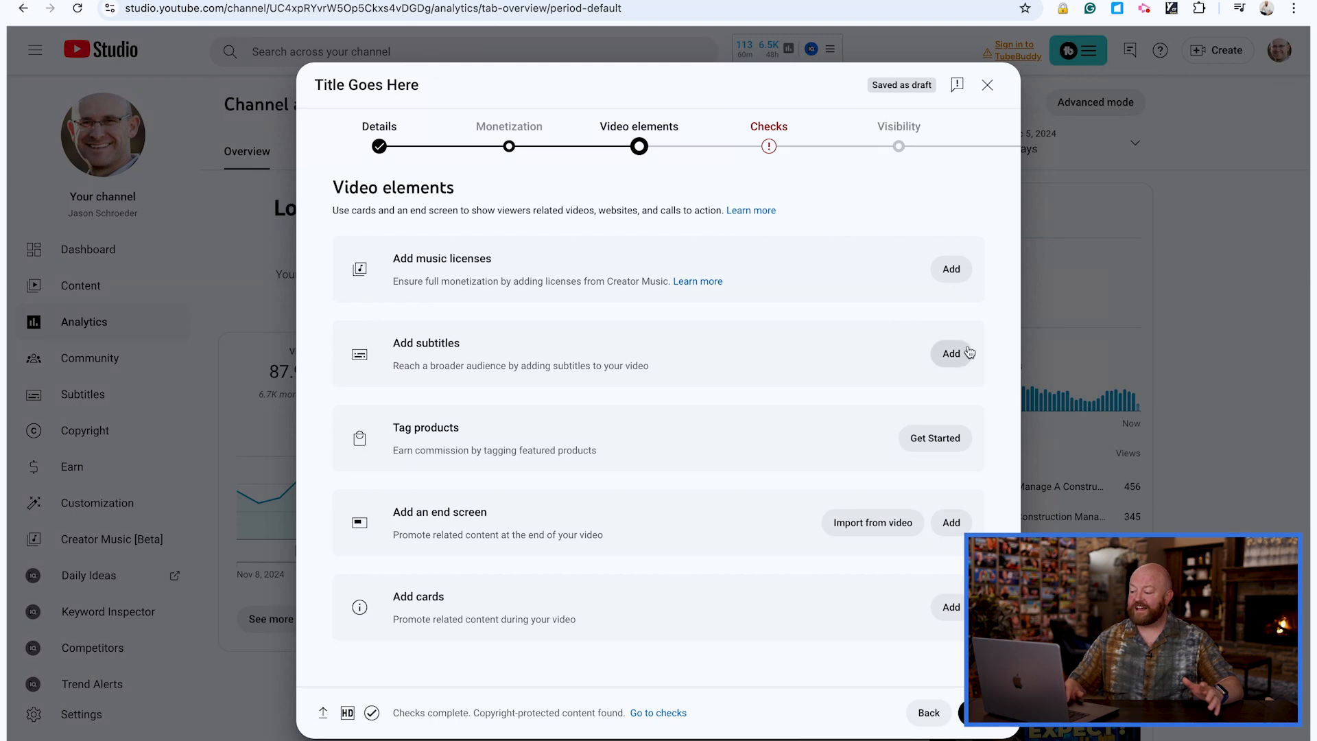
{"action": "left_click", "coordinate": [951, 522]}
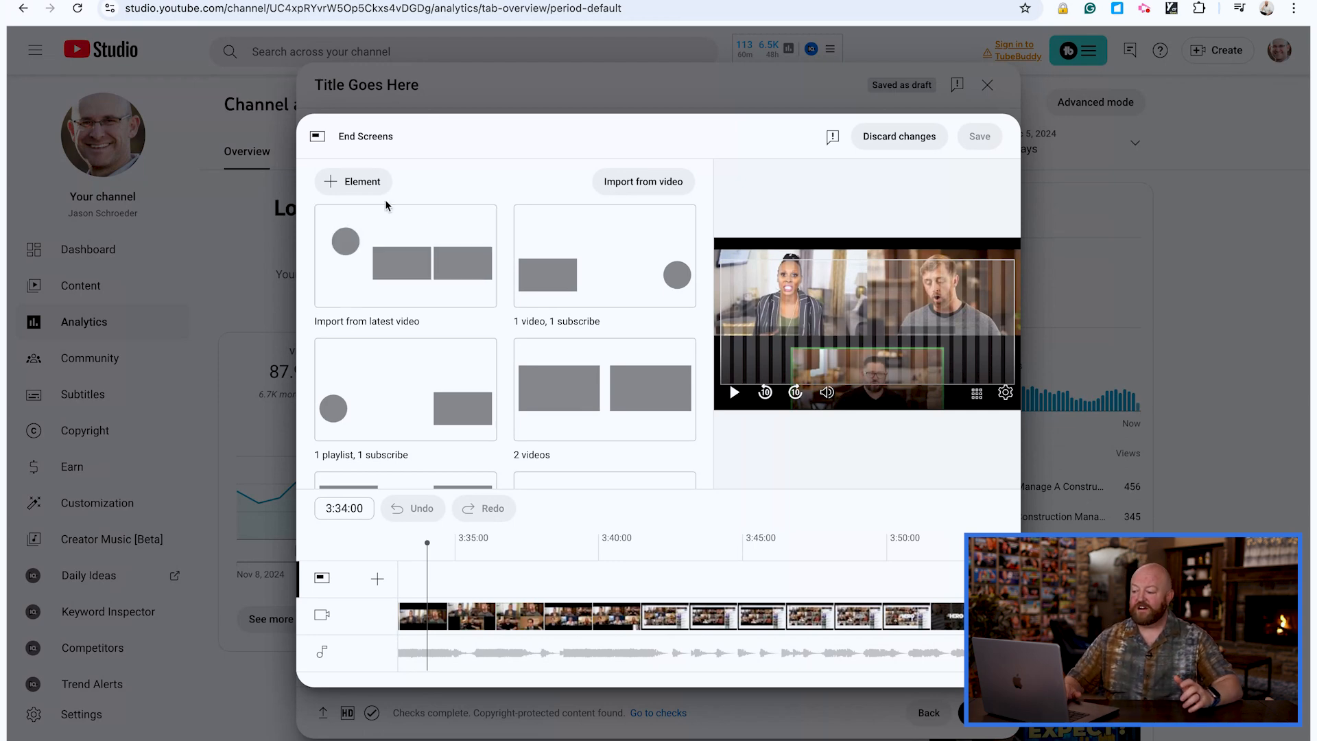
{"action": "left_click", "coordinate": [363, 182]}
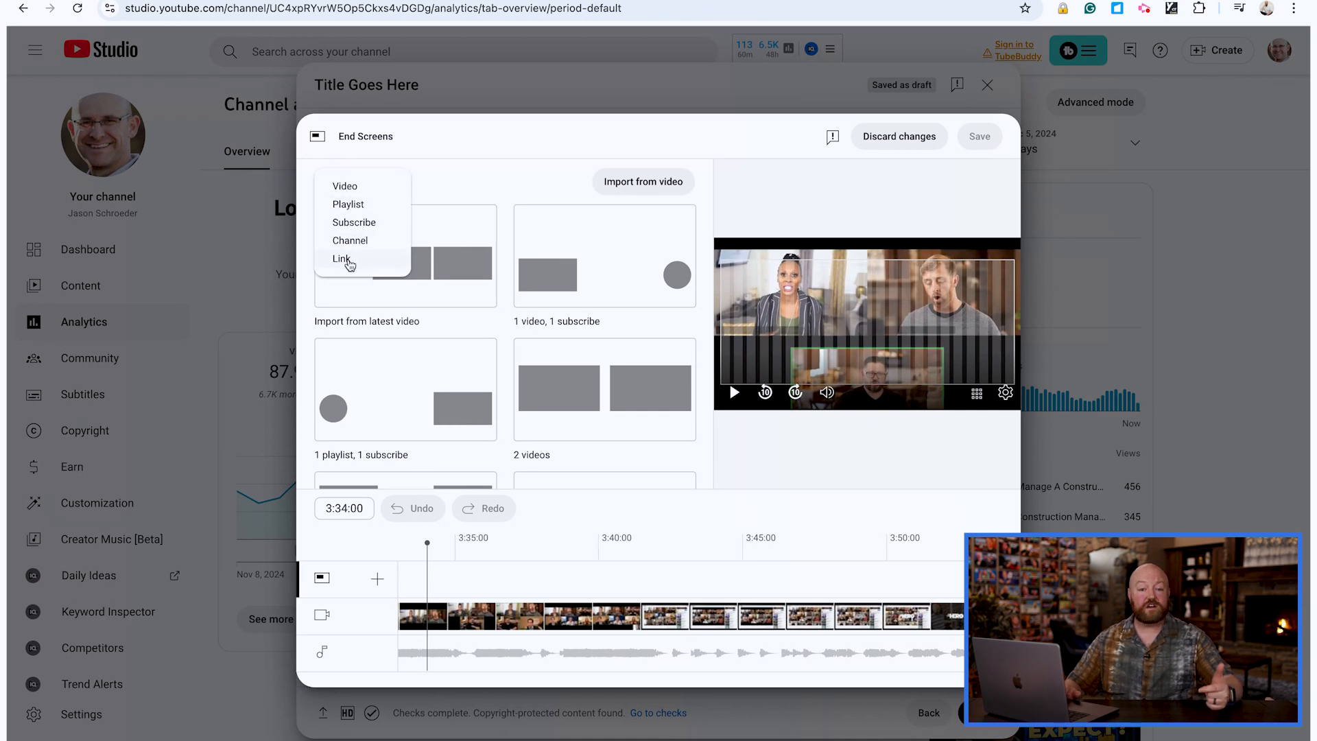
{"action": "left_click", "coordinate": [466, 192]}
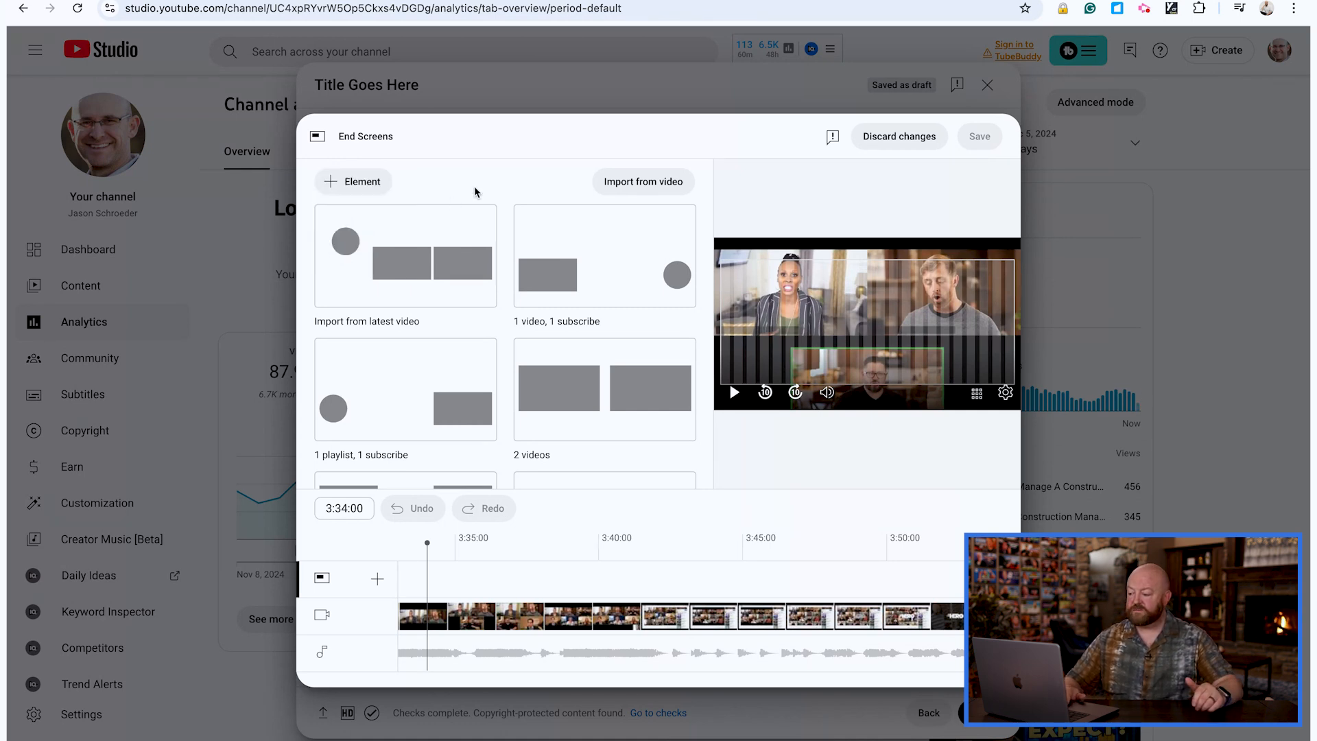
{"action": "left_click", "coordinate": [602, 388]}
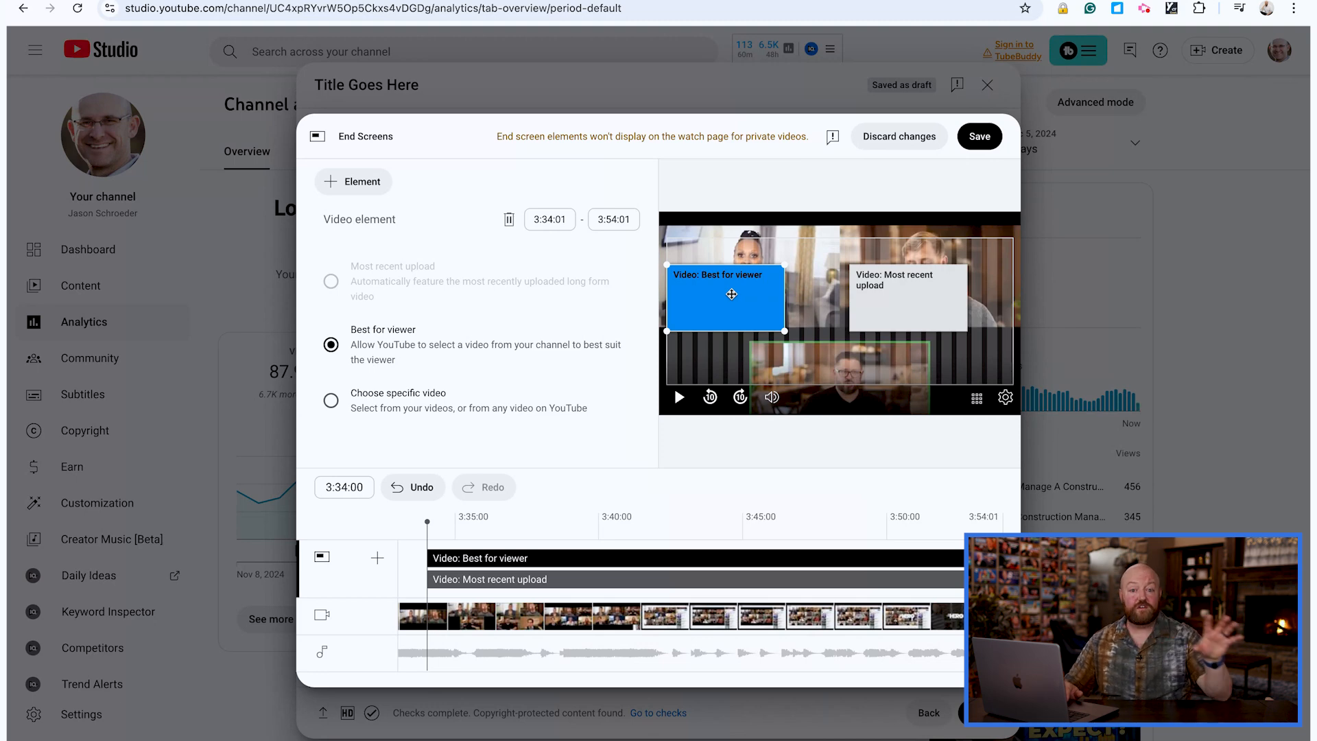
- Feature "Master Work Package Planning With These Non-Negotiable Rules" in the end screen's best-for-viewer element, preview it at 3:38:15 and save
{"action": "left_click", "coordinate": [332, 401]}
{"action": "left_click", "coordinate": [334, 404]}
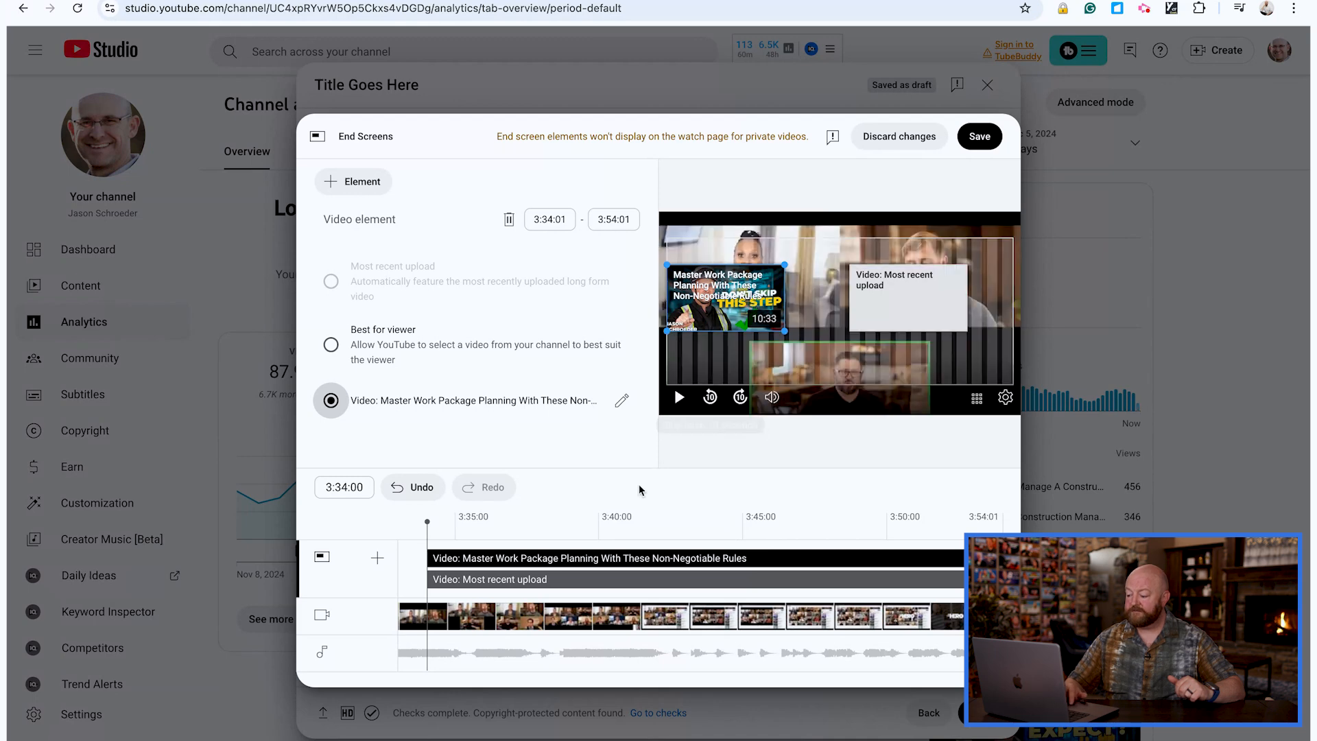
{"action": "left_click", "coordinate": [557, 525]}
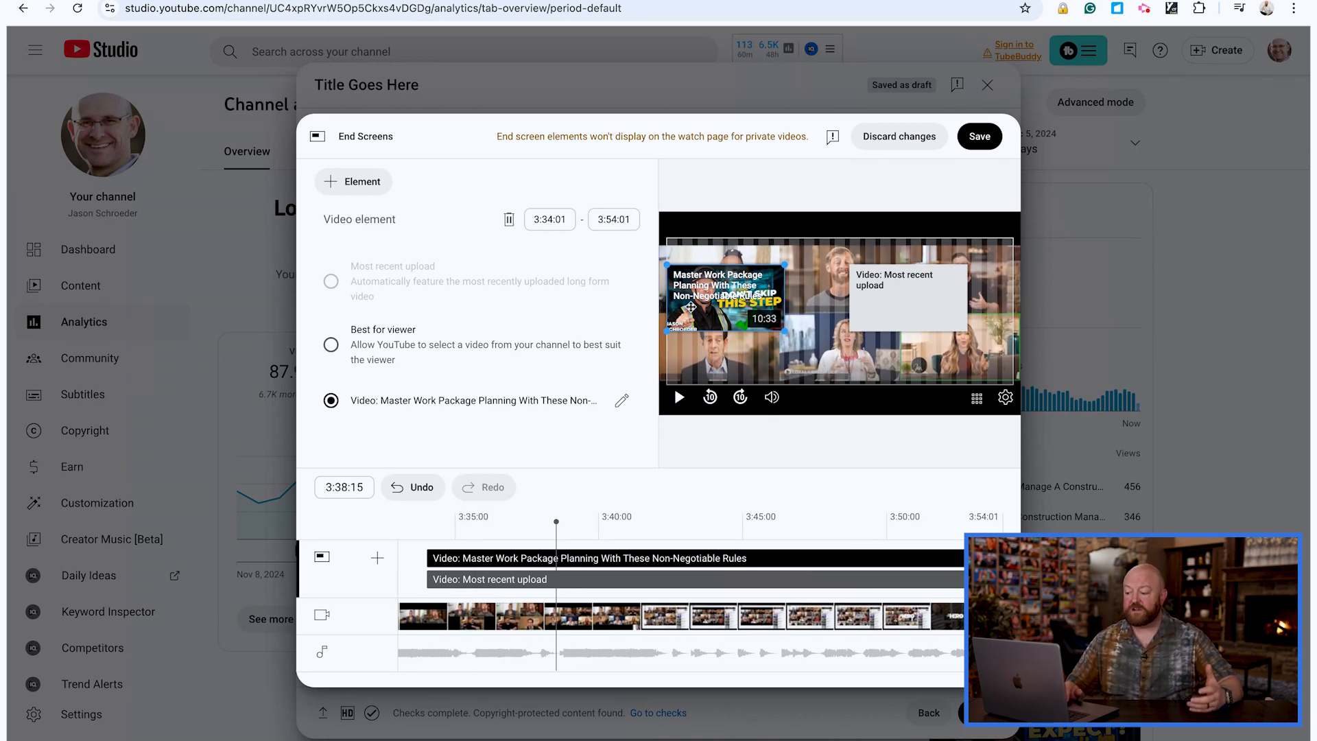
{"action": "left_click", "coordinate": [980, 140]}
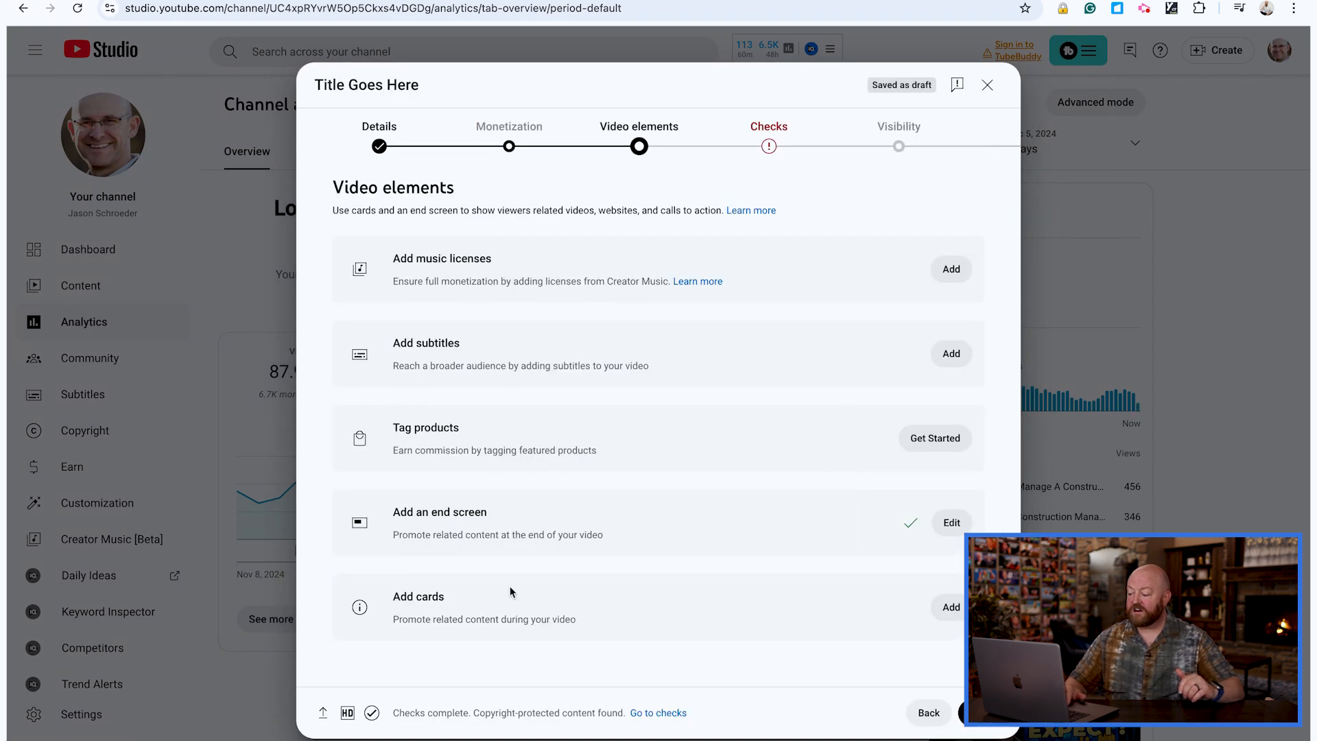
- Add a video card at 2:10:21 that links to "Watch Your Stairs On A Construction Site"
{"action": "left_click", "coordinate": [950, 607]}
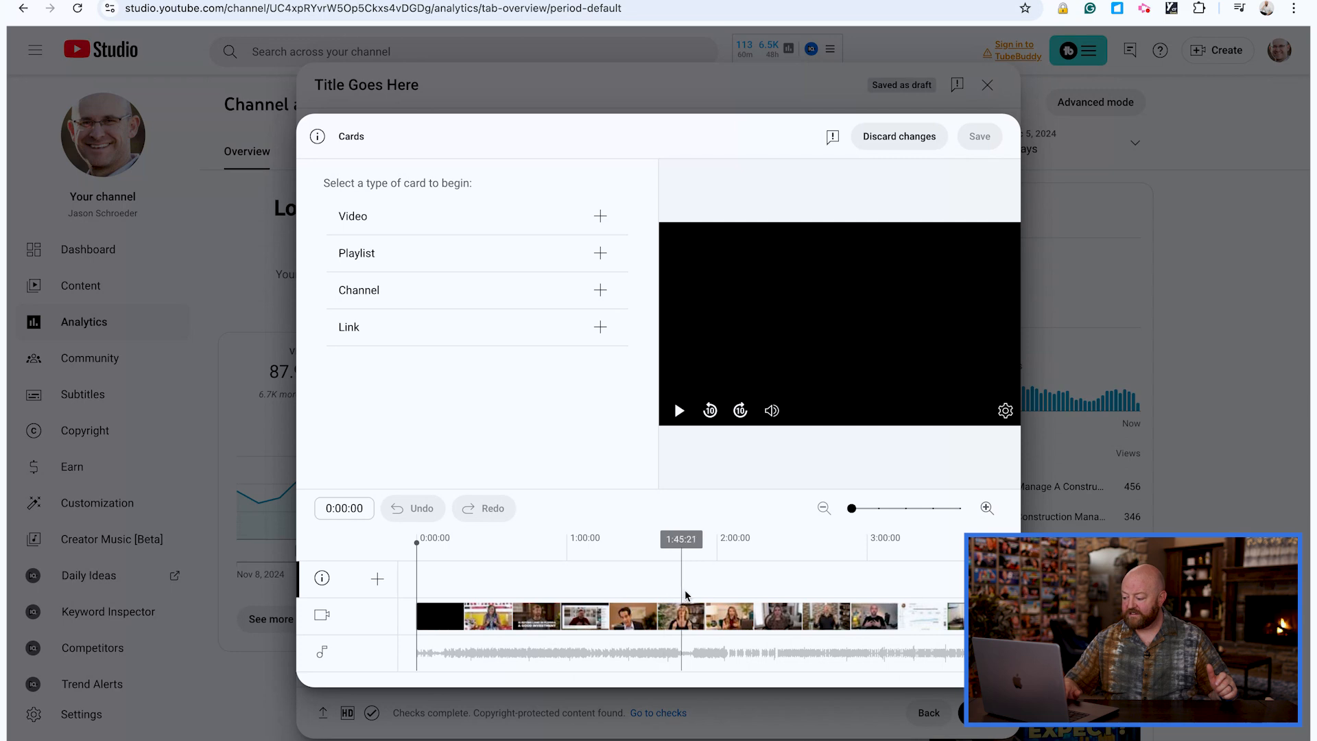
{"action": "left_click", "coordinate": [743, 576]}
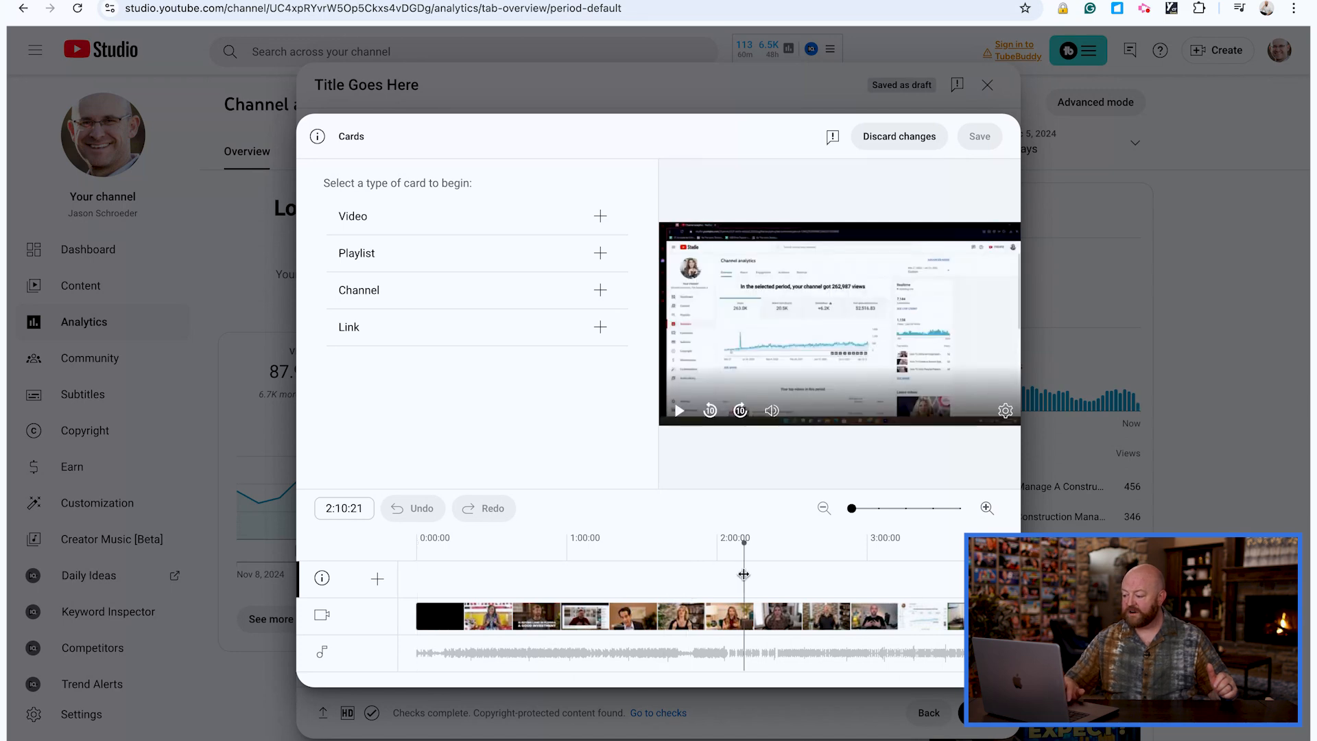
{"action": "left_click", "coordinate": [491, 220]}
{"action": "scroll", "coordinate": [538, 439], "scroll_direction": "down", "scroll_amount": 10}
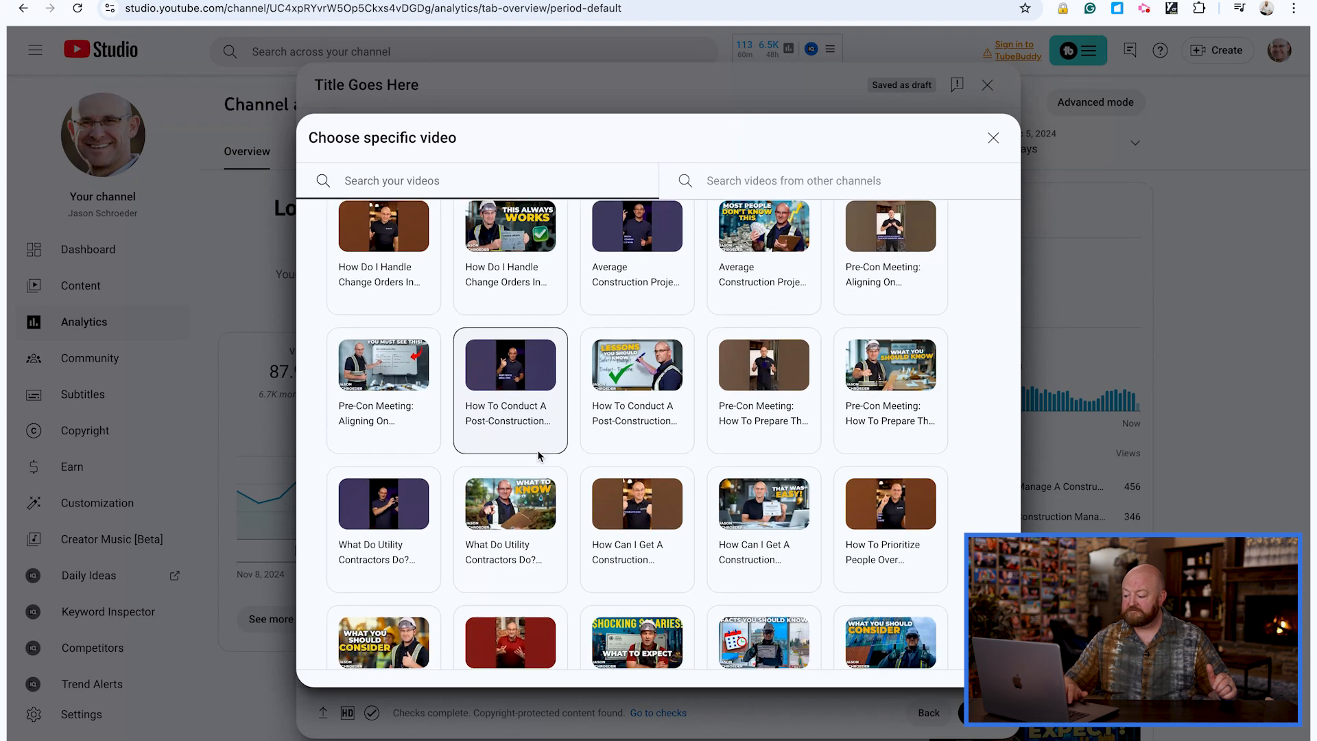
{"action": "left_click", "coordinate": [375, 528]}
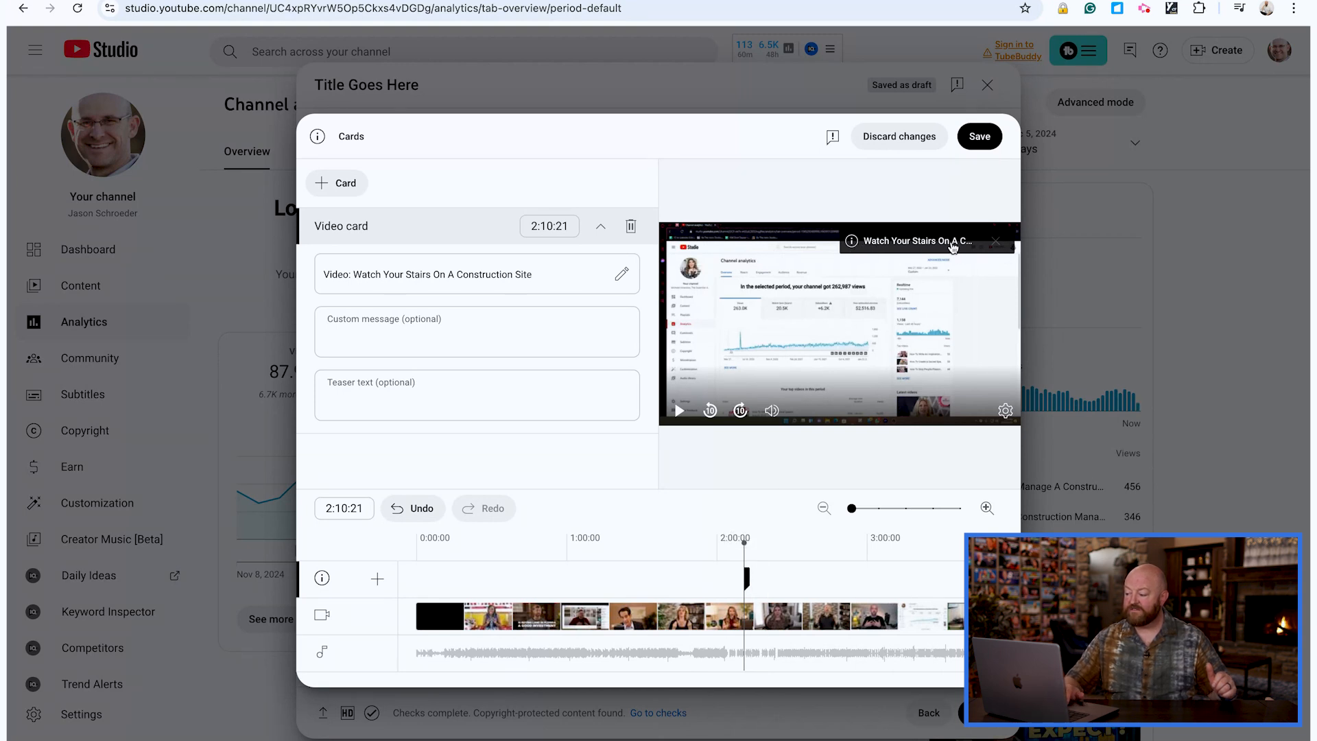
- Preview the expanded video card in the player, collapse it and save the cards
{"action": "left_click", "coordinate": [990, 245]}
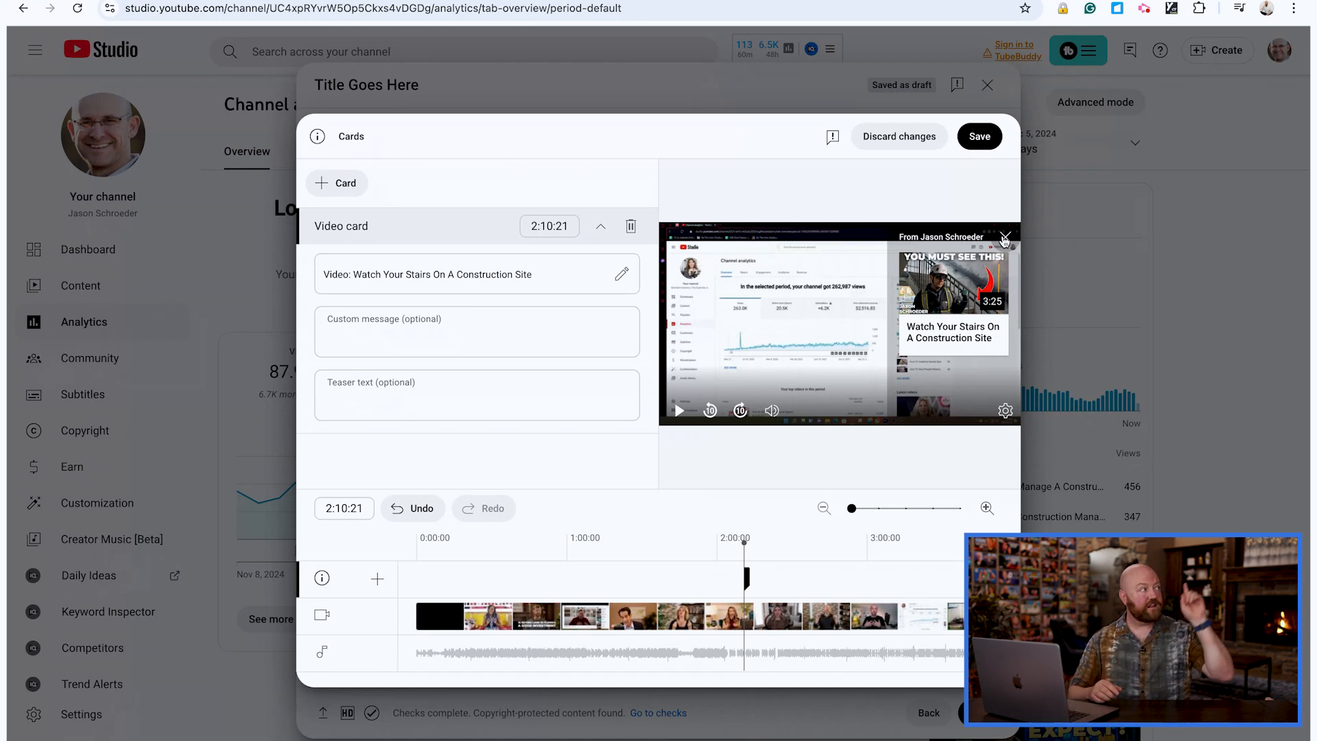
{"action": "left_click", "coordinate": [1004, 238]}
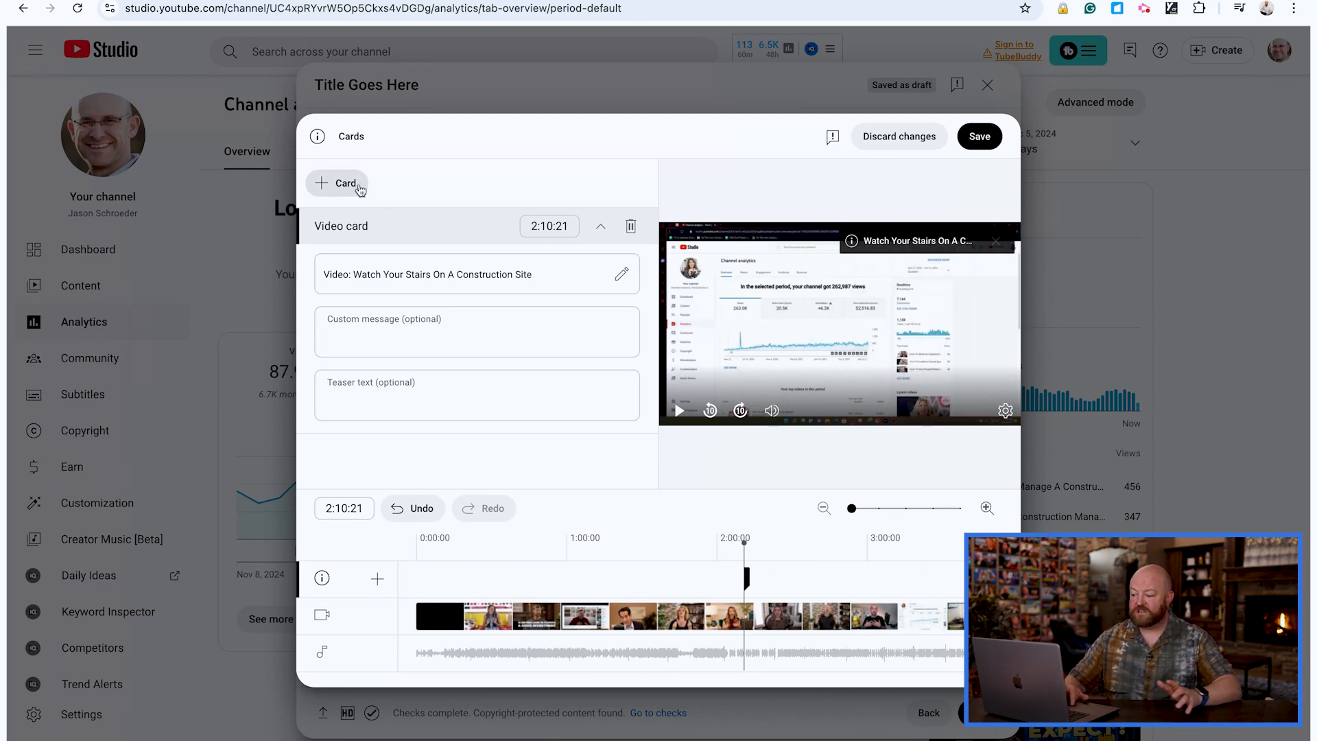
{"action": "left_click", "coordinate": [338, 183]}
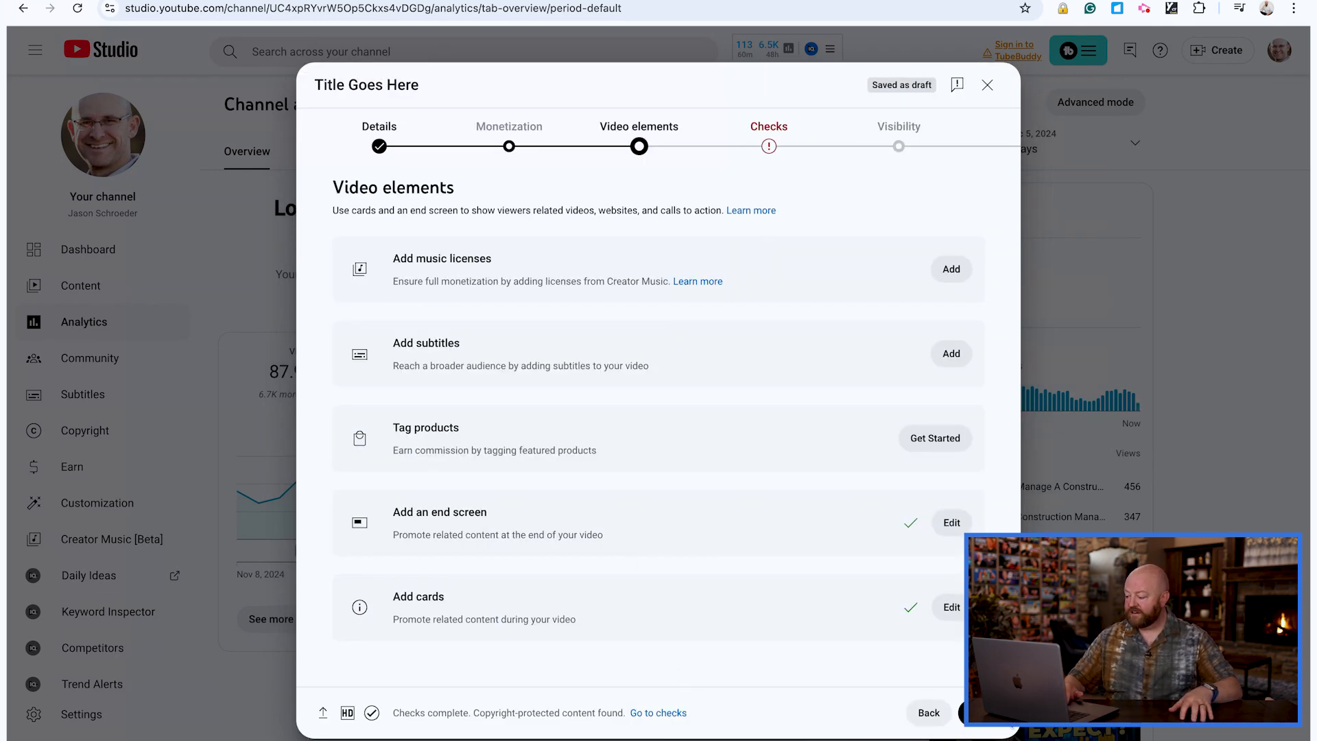
- Continue through the checks to the visibility stage and set the scheduled public release date to Dec 17, 2024
{"action": "left_click", "coordinate": [981, 713]}
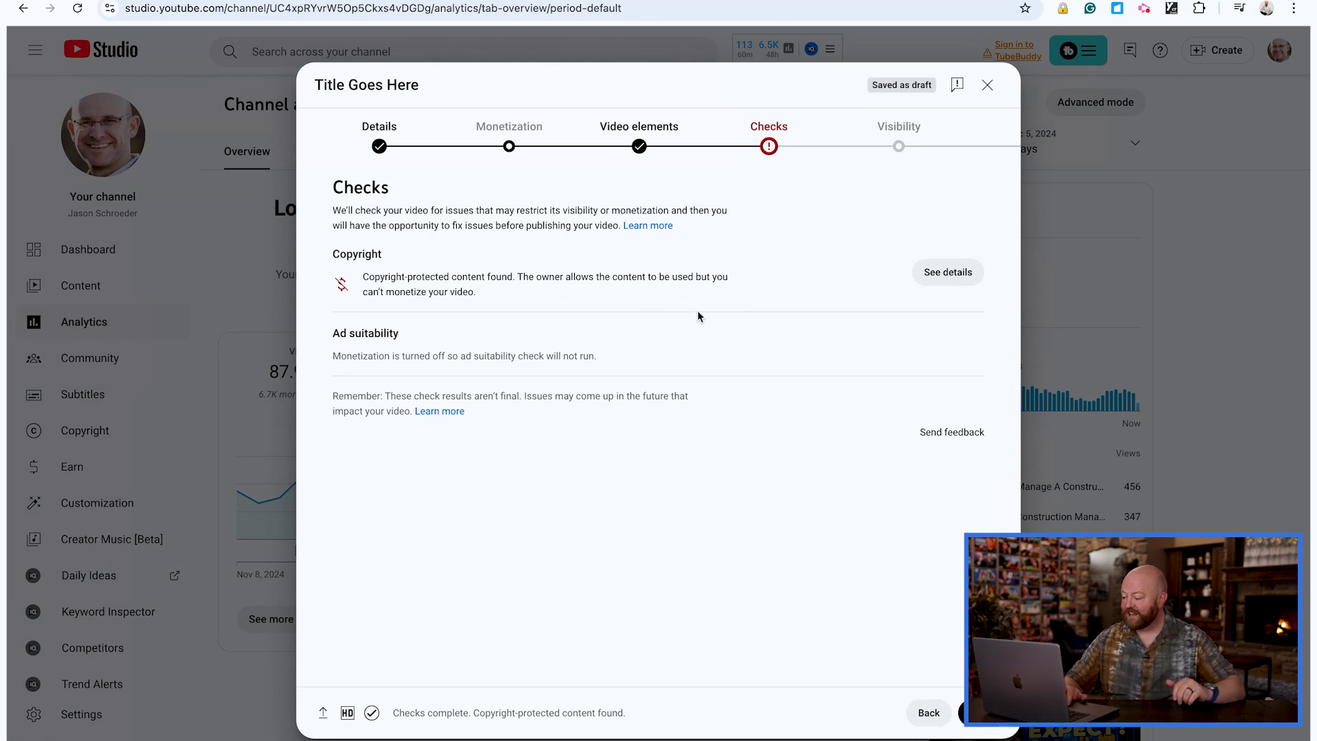
{"action": "left_click", "coordinate": [988, 713]}
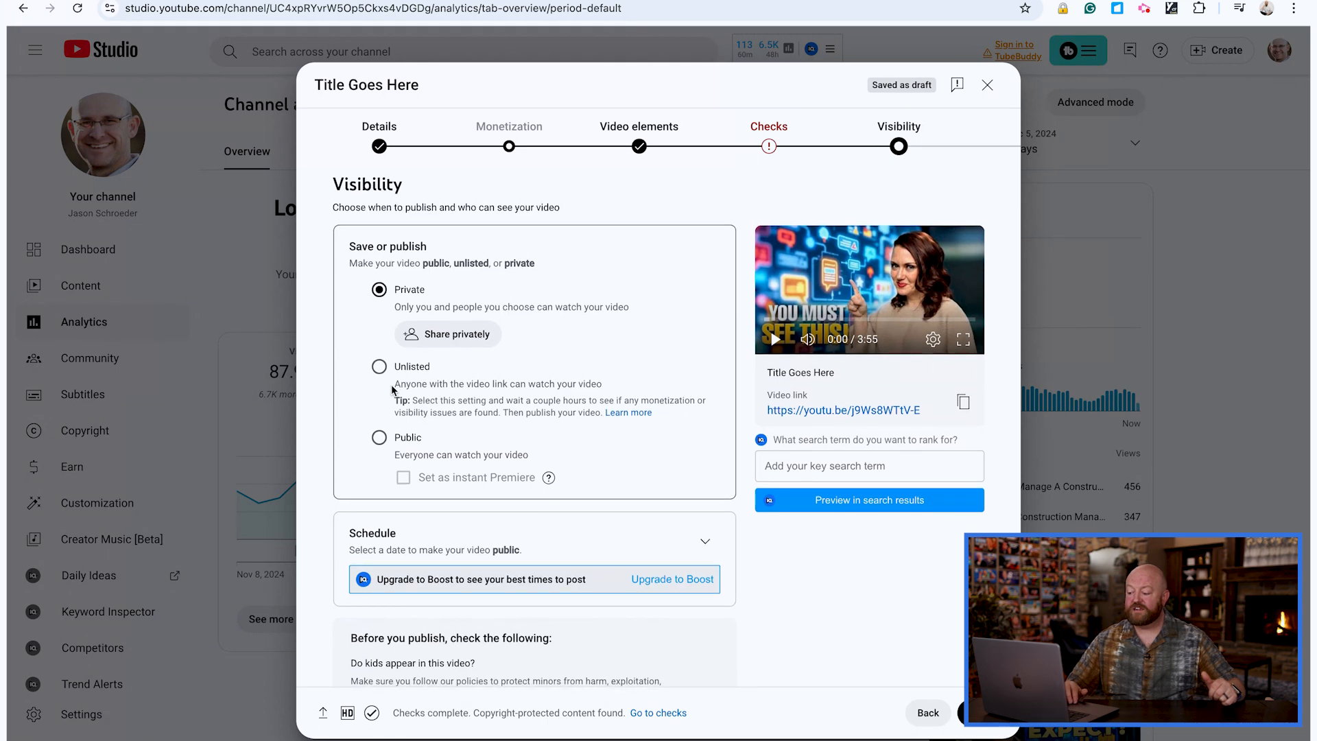
{"action": "scroll", "coordinate": [392, 390], "scroll_direction": "down", "scroll_amount": 2}
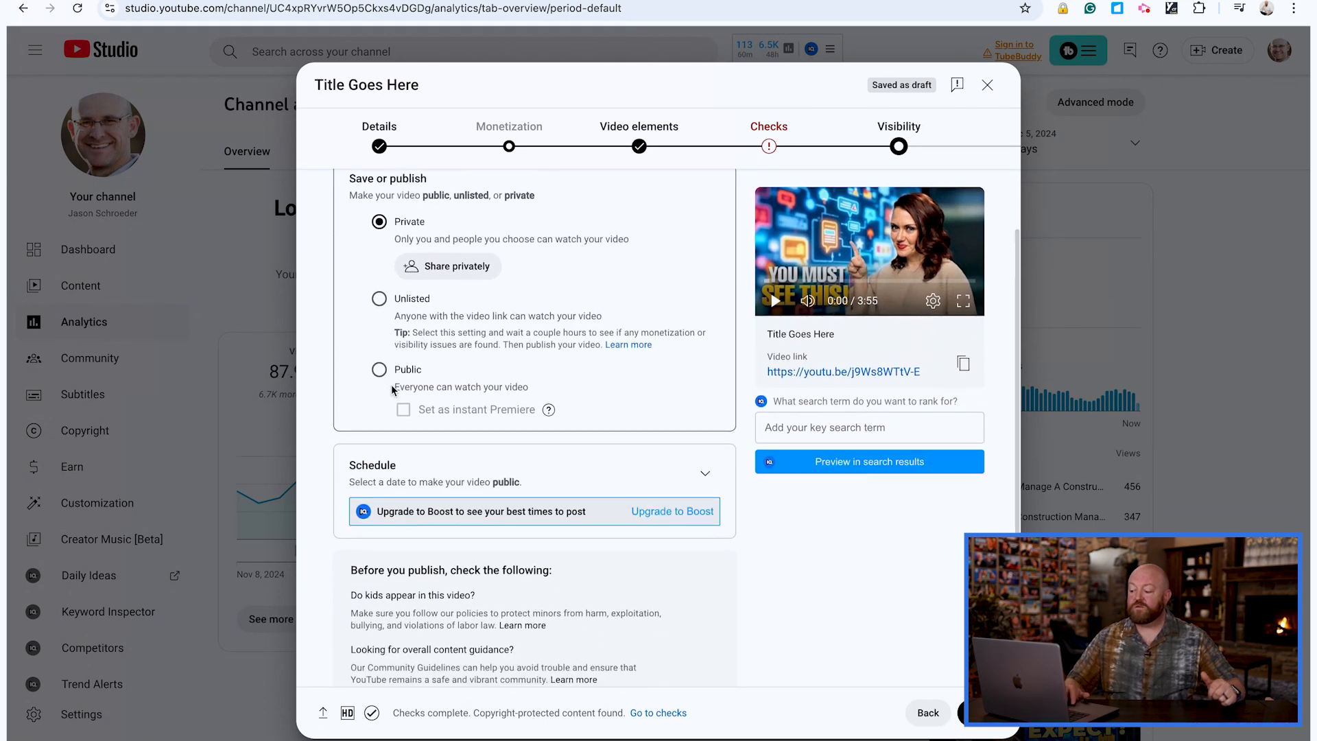
{"action": "left_click", "coordinate": [703, 475]}
{"action": "left_click", "coordinate": [416, 392]}
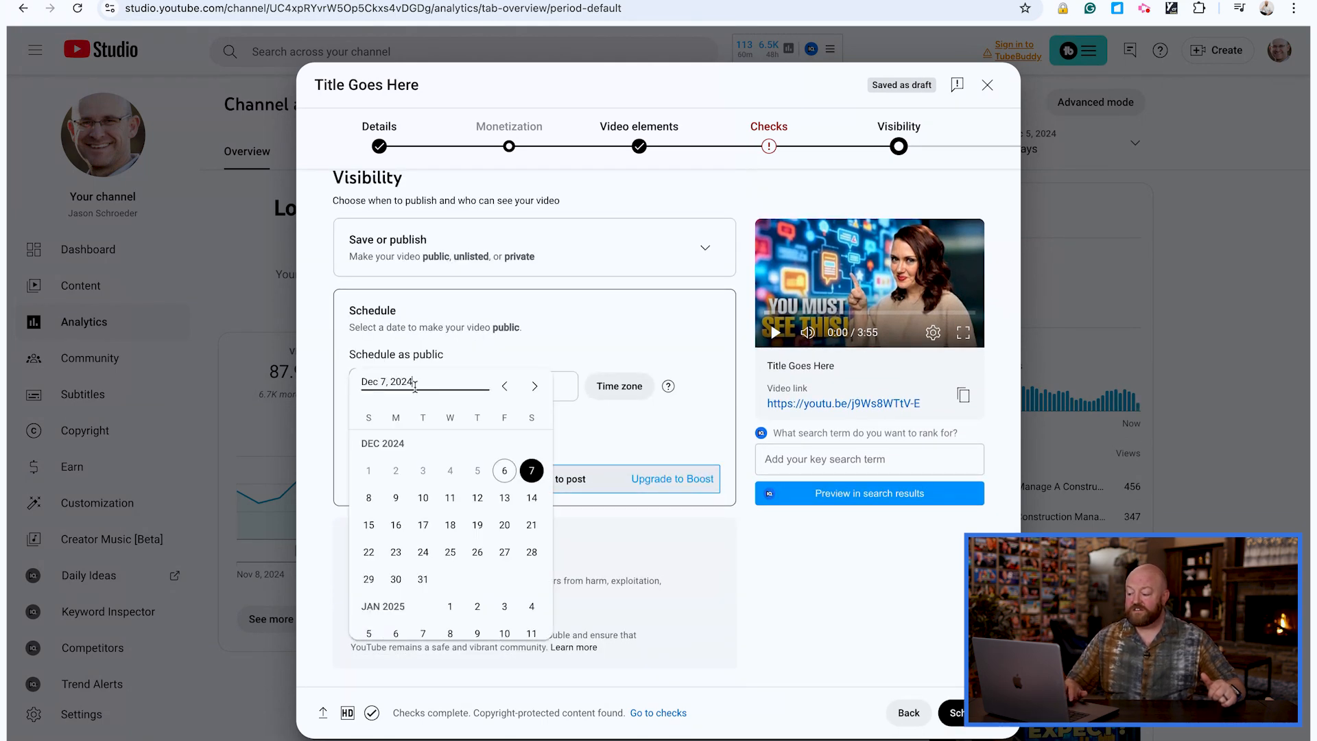
{"action": "left_click", "coordinate": [423, 526]}
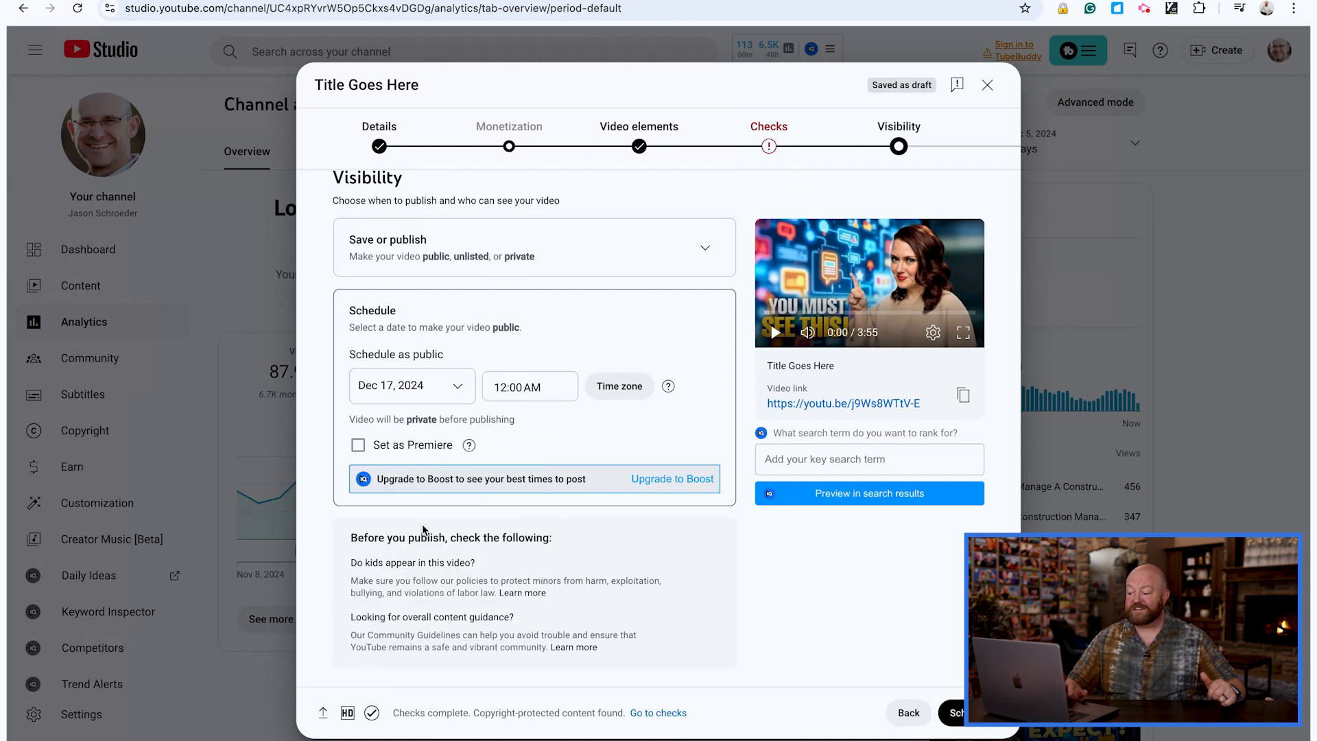
- Set the scheduled release time to 6:30 AM in the local time zone (GMT-0700)
{"action": "left_click", "coordinate": [519, 391]}
{"action": "left_click", "coordinate": [543, 536]}
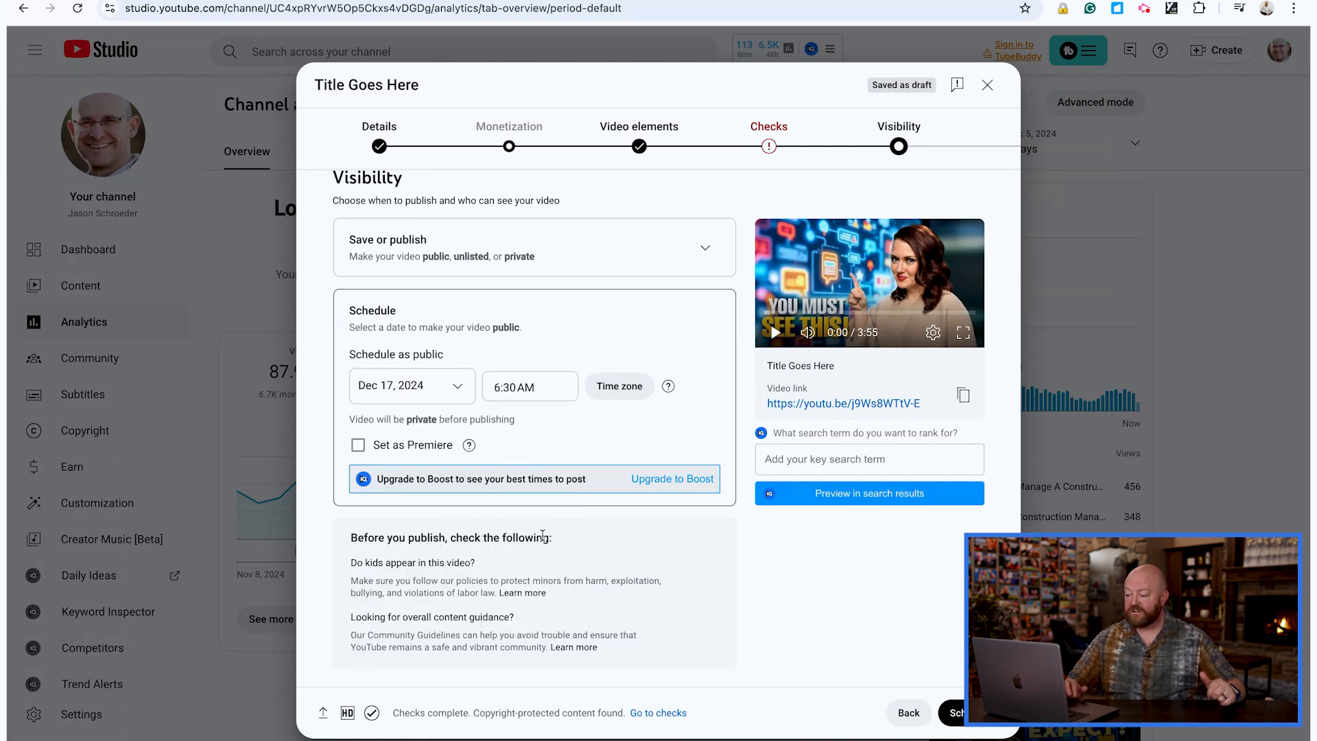
{"action": "left_click", "coordinate": [618, 387]}
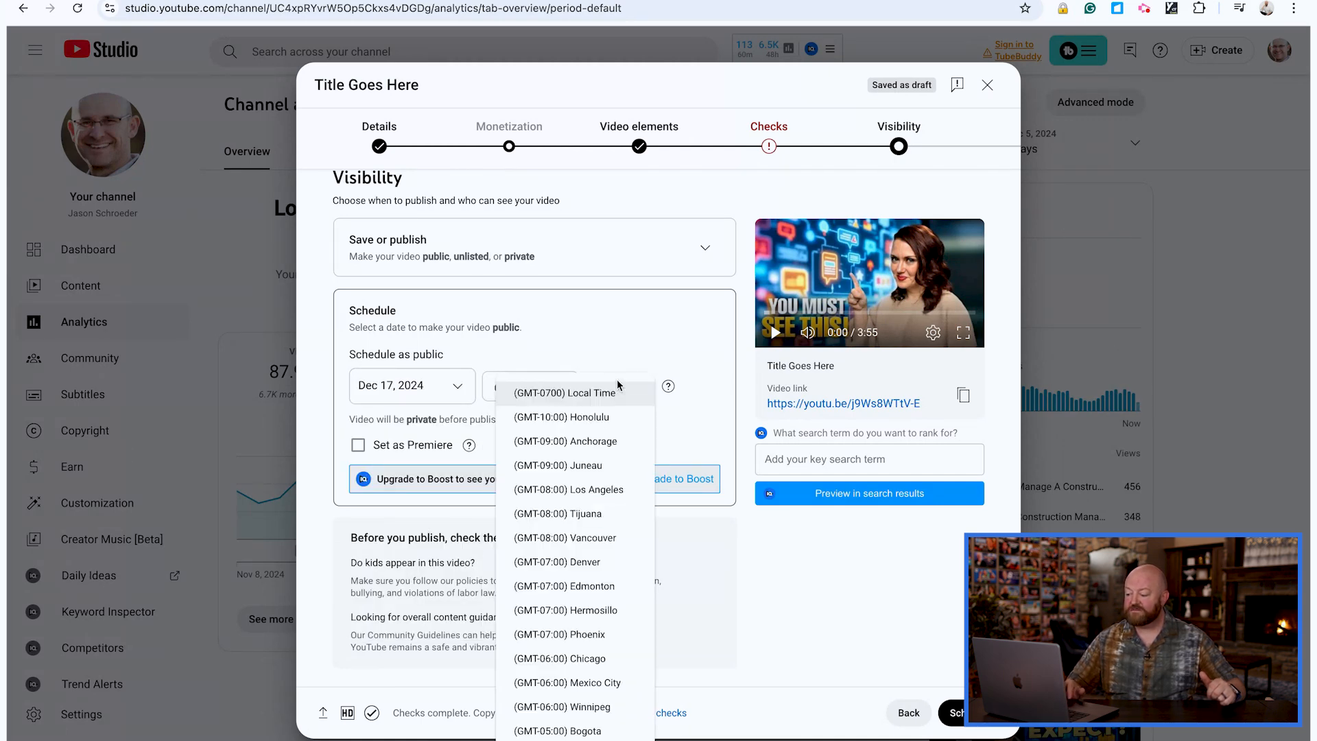
{"action": "left_click", "coordinate": [618, 388]}
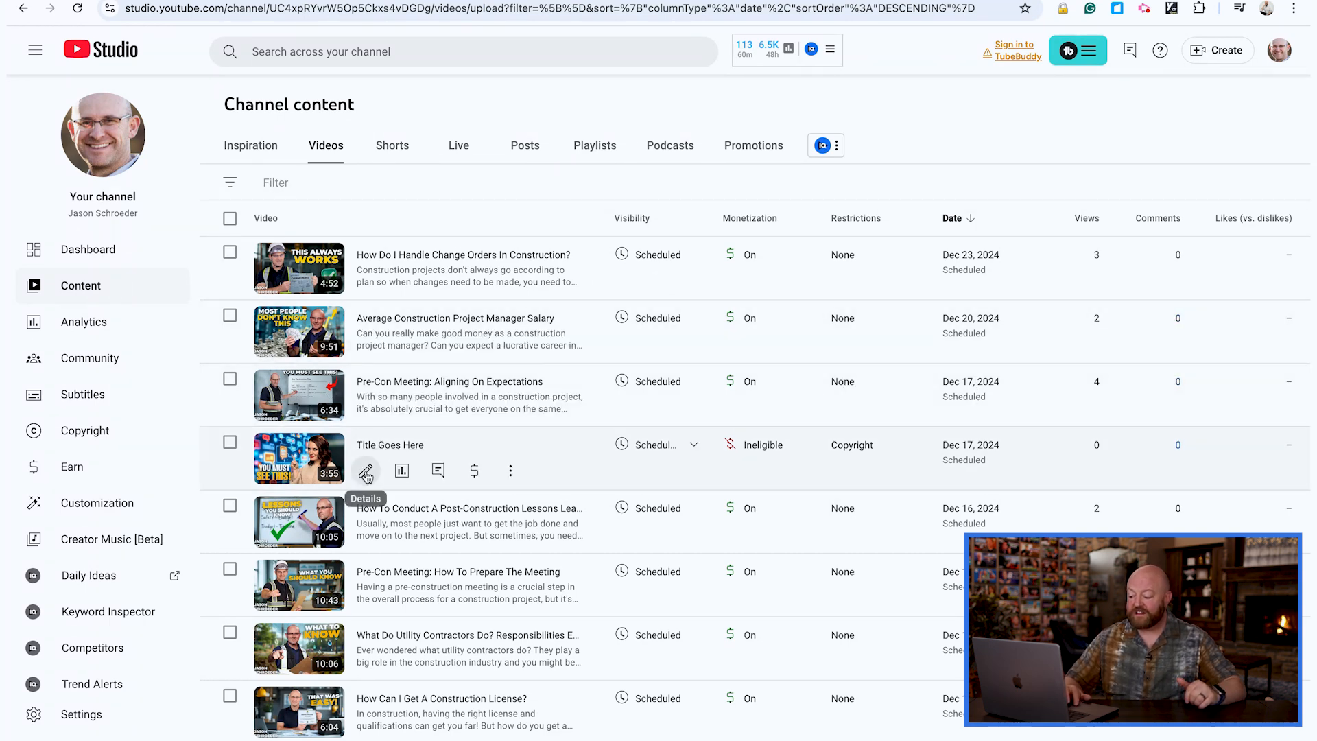
- Open the details of the scheduled video "Title Goes Here" and review its description, end screen, cards, tags and category settings
{"action": "left_click", "coordinate": [366, 472]}
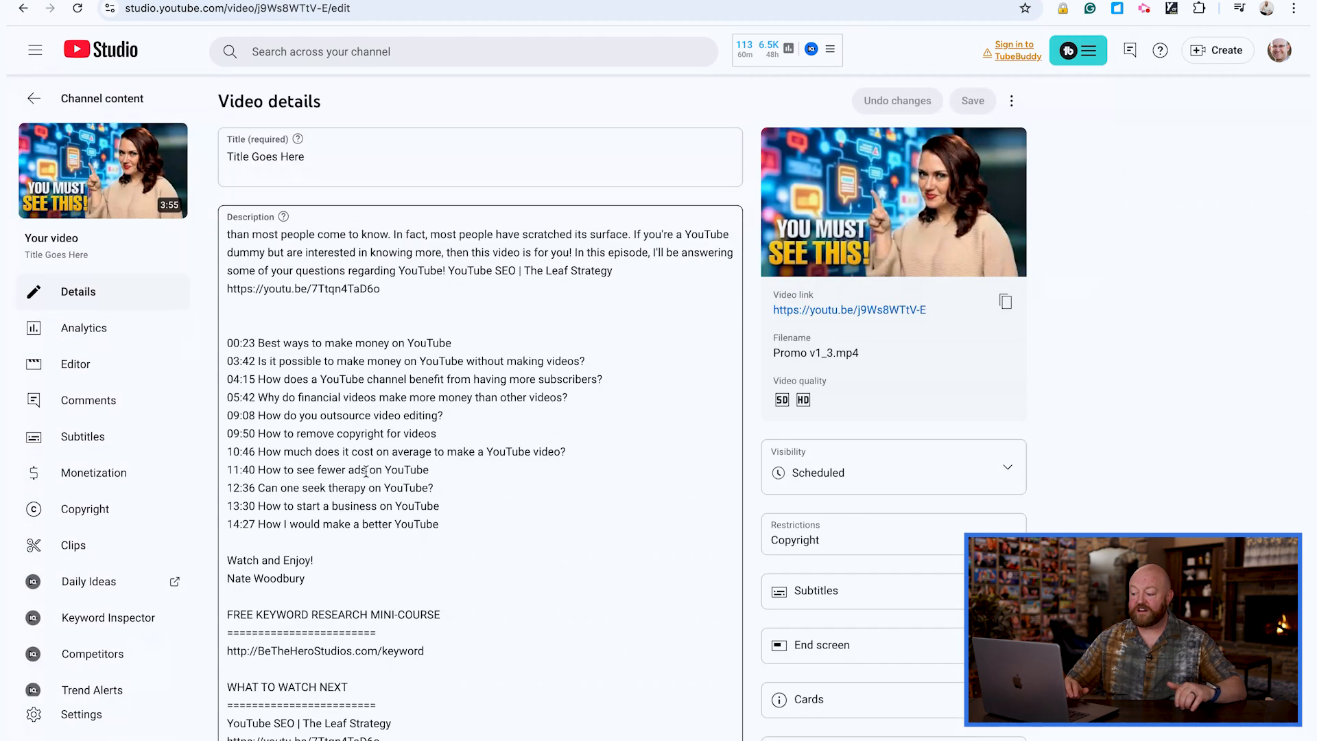
{"action": "scroll", "coordinate": [748, 426], "scroll_direction": "down", "scroll_amount": 7}
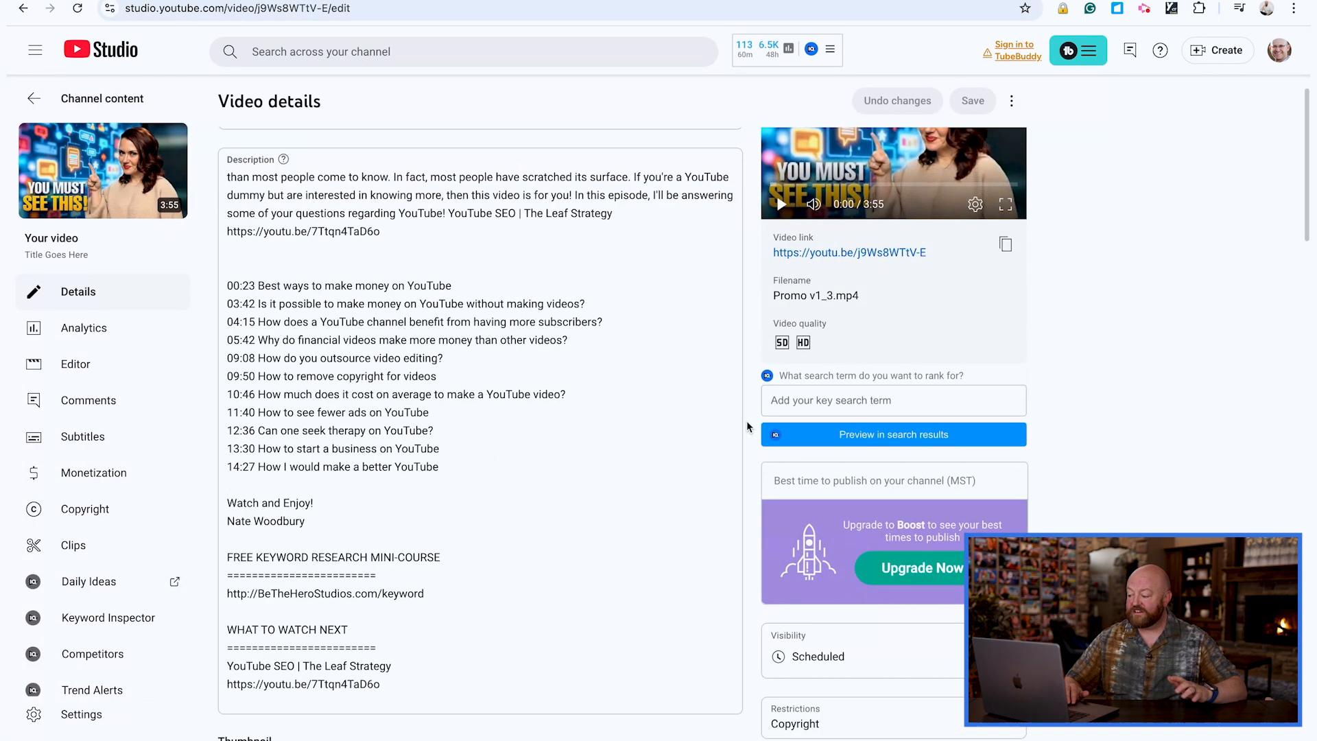
{"action": "scroll", "coordinate": [746, 427], "scroll_direction": "down", "scroll_amount": 8}
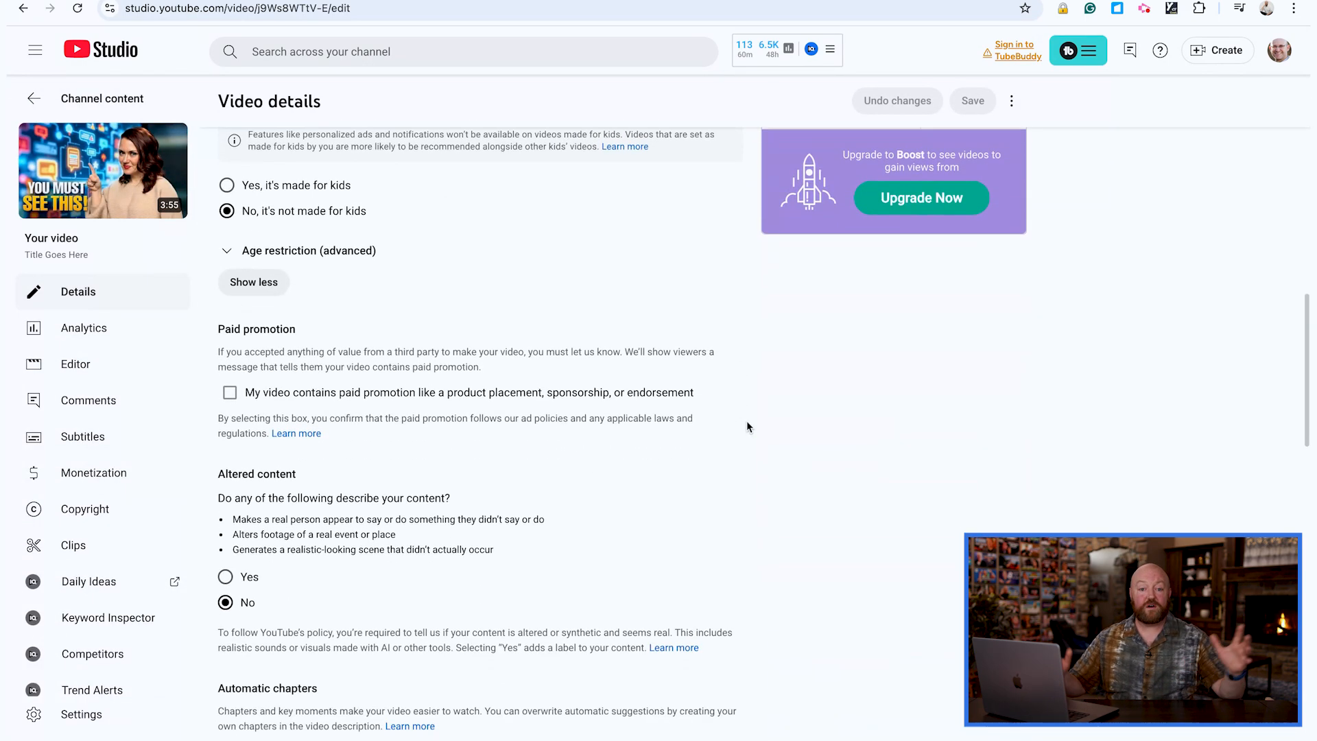
{"action": "scroll", "coordinate": [746, 421], "scroll_direction": "up", "scroll_amount": 9}
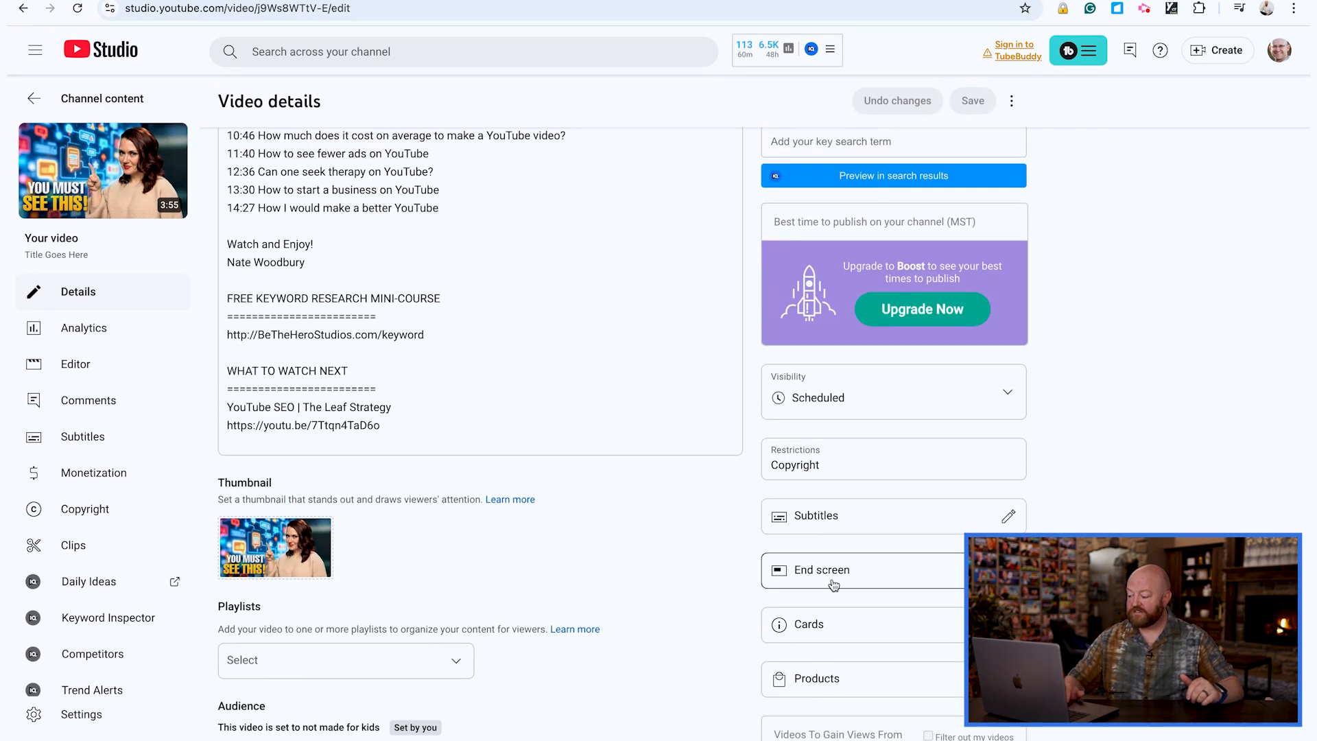
{"action": "scroll", "coordinate": [831, 636], "scroll_direction": "down", "scroll_amount": 9}
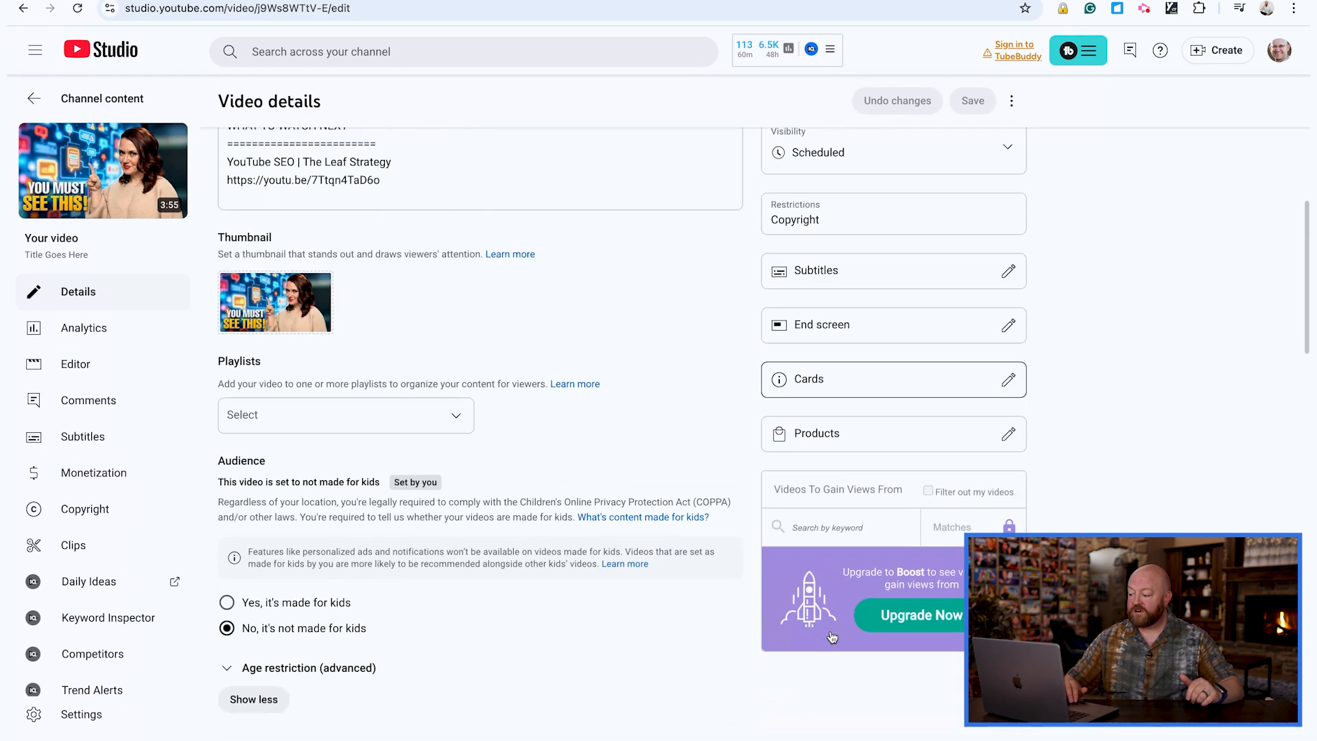
{"action": "scroll", "coordinate": [832, 635], "scroll_direction": "down", "scroll_amount": 15}
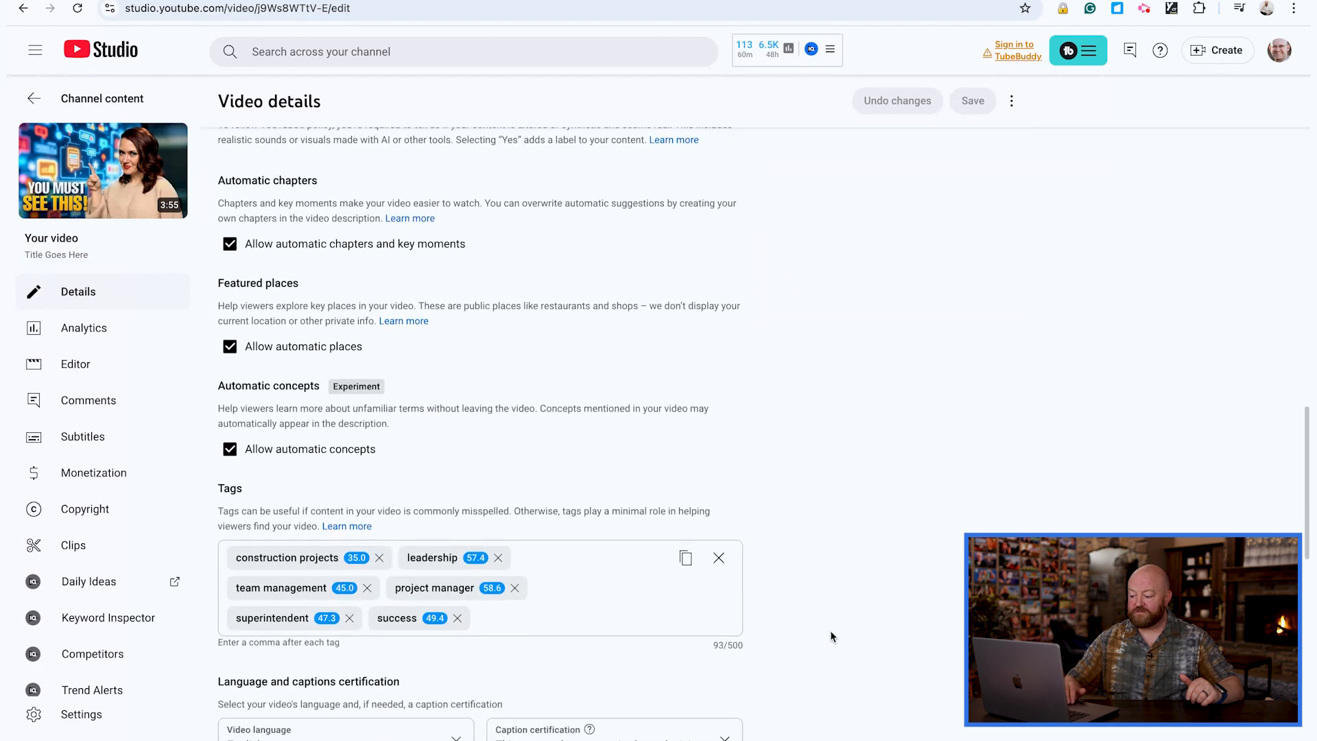
{"action": "scroll", "coordinate": [829, 636], "scroll_direction": "down", "scroll_amount": 3}
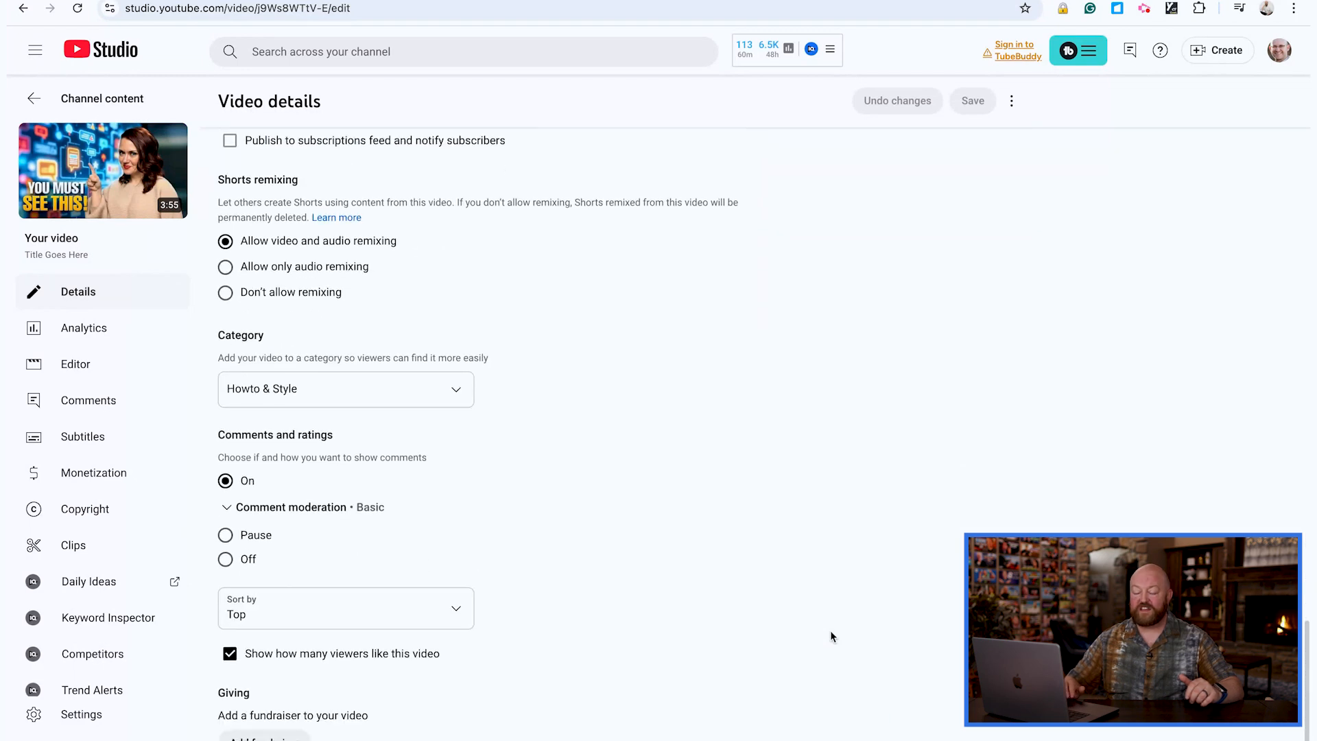